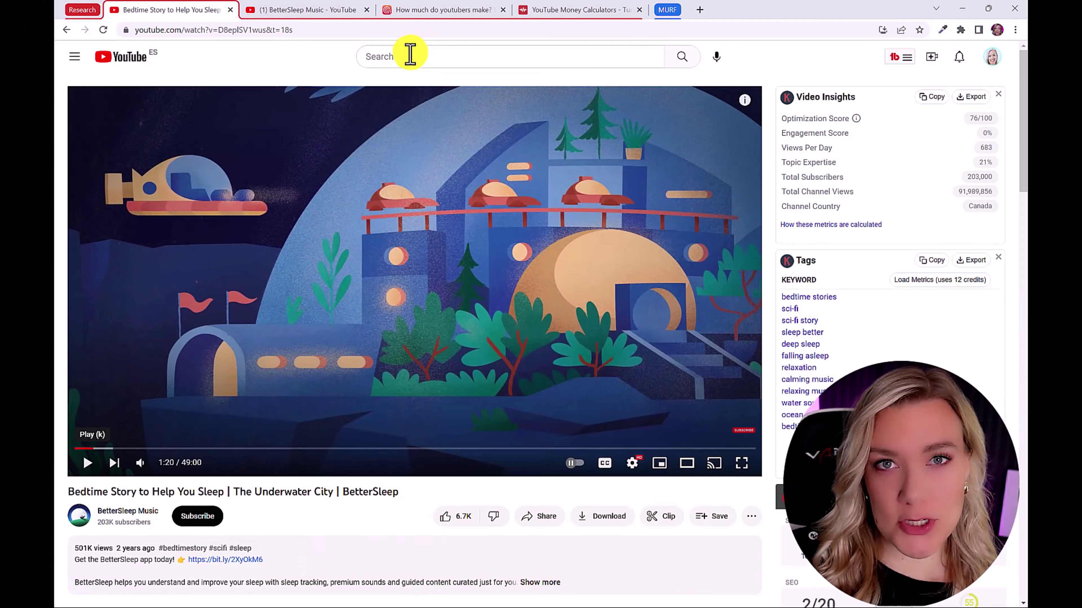
Browse the BetterSleep channel's uploads, then copy the Underwater City video's share link
click(306, 9)
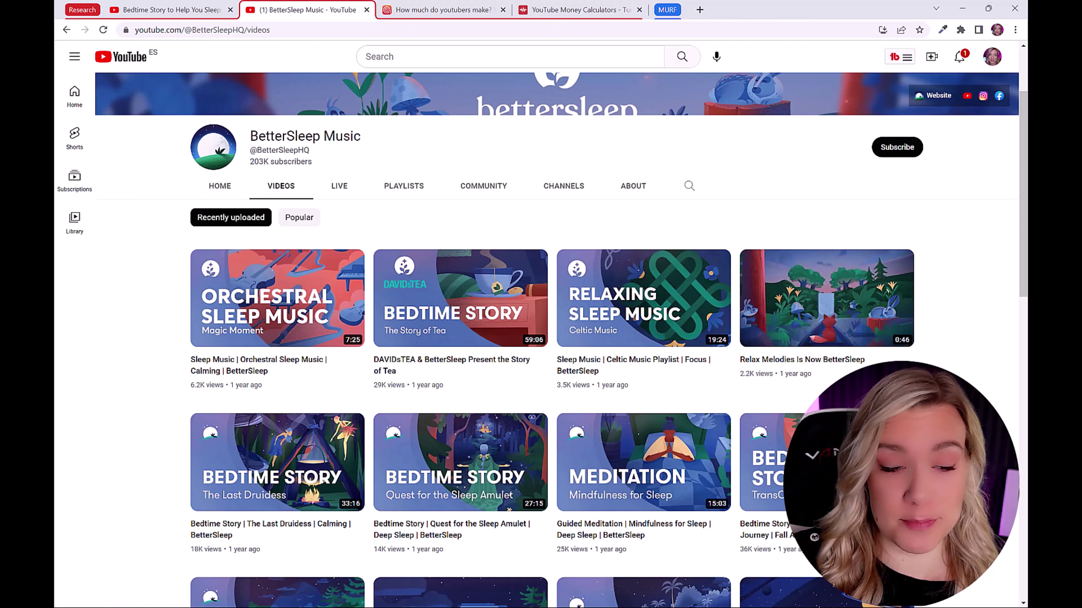
click(214, 9)
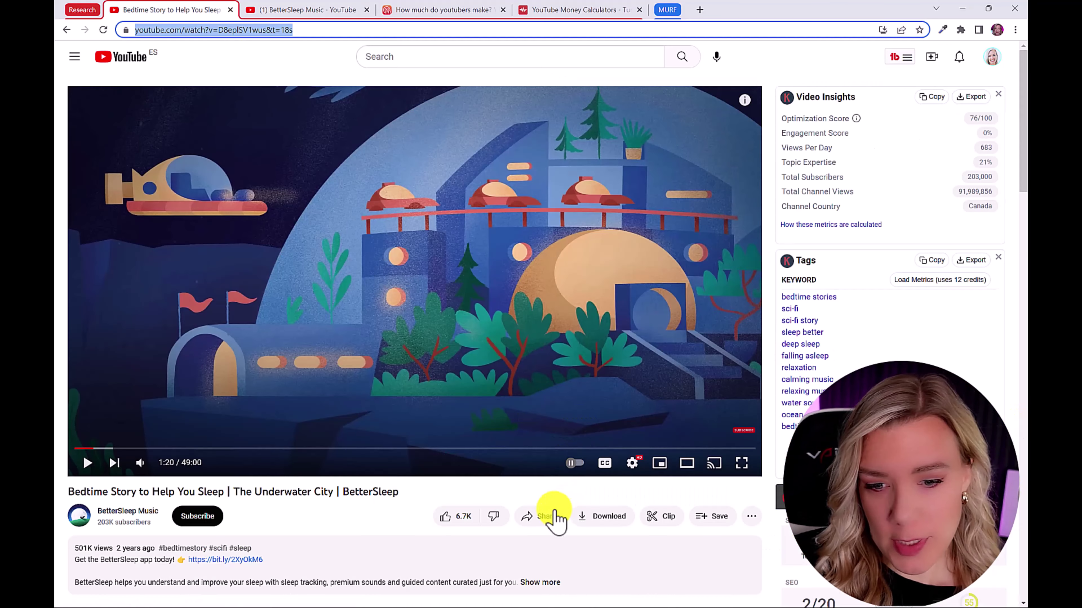
click(549, 520)
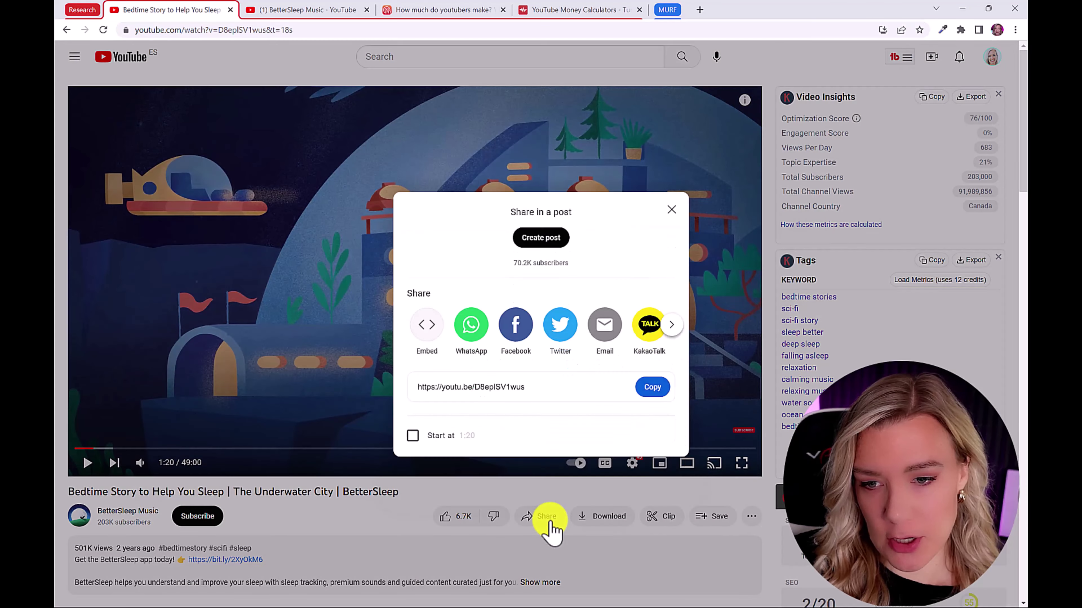
click(653, 389)
Paste the Underwater City video link into the TunePocket calculator and run the earnings estimate
click(590, 10)
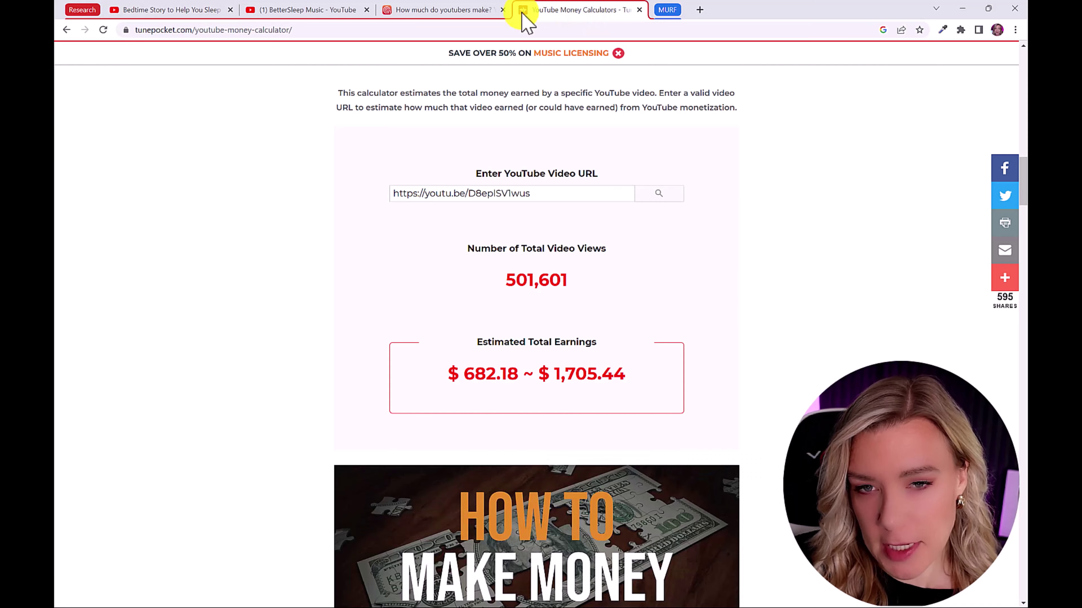
drag(527, 189, 391, 198)
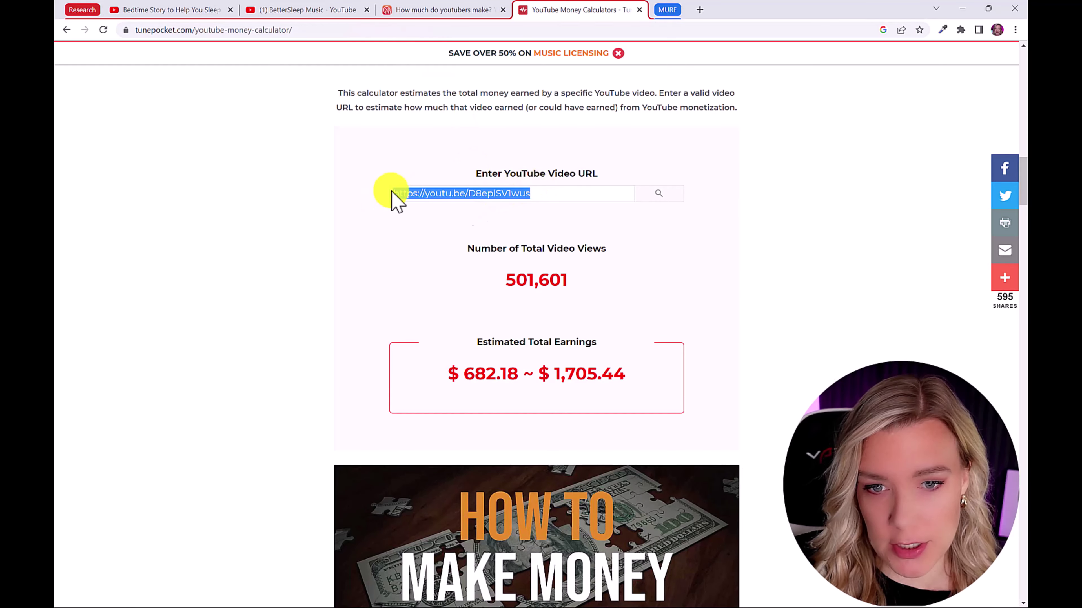
key(ctrl+v)
key(Return)
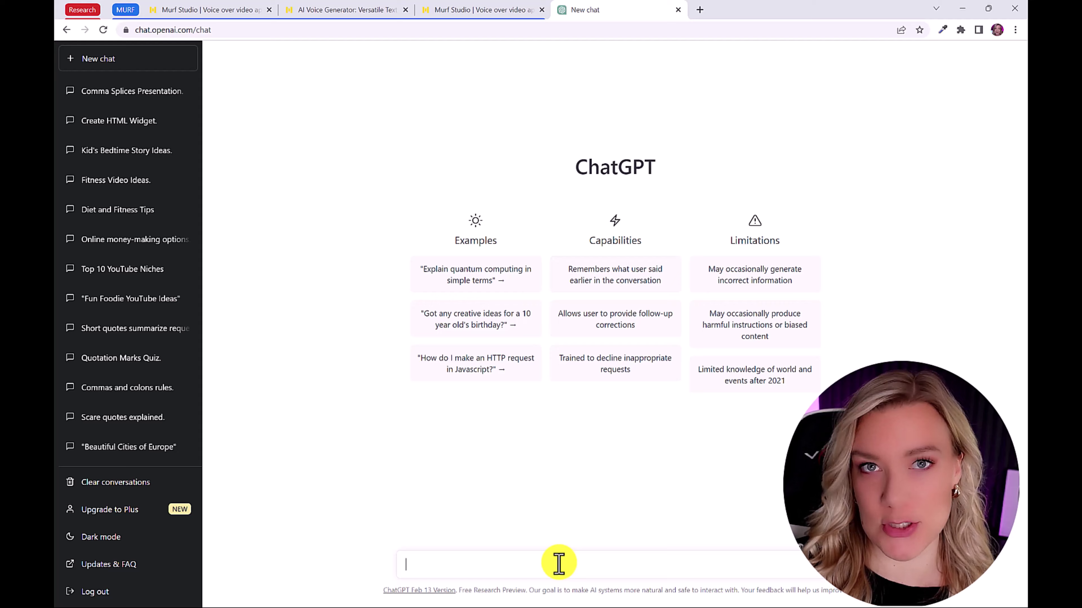
Ask ChatGPT for a 500-word bedtime story for a 5-year-old, stopping it partway
text(Write a 0)
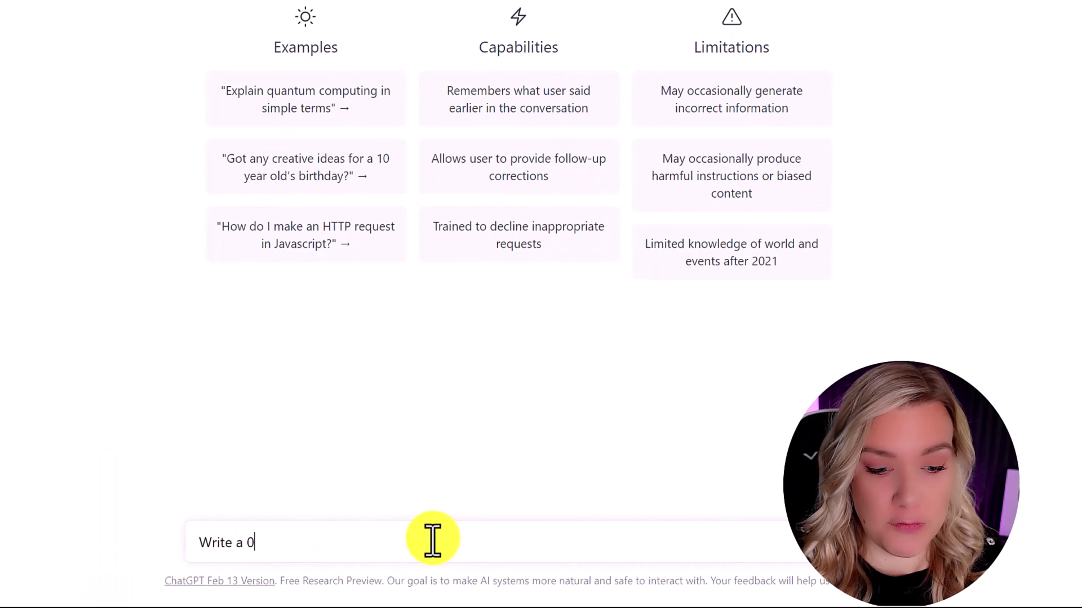
key(BackSpace)
text(500 word be)
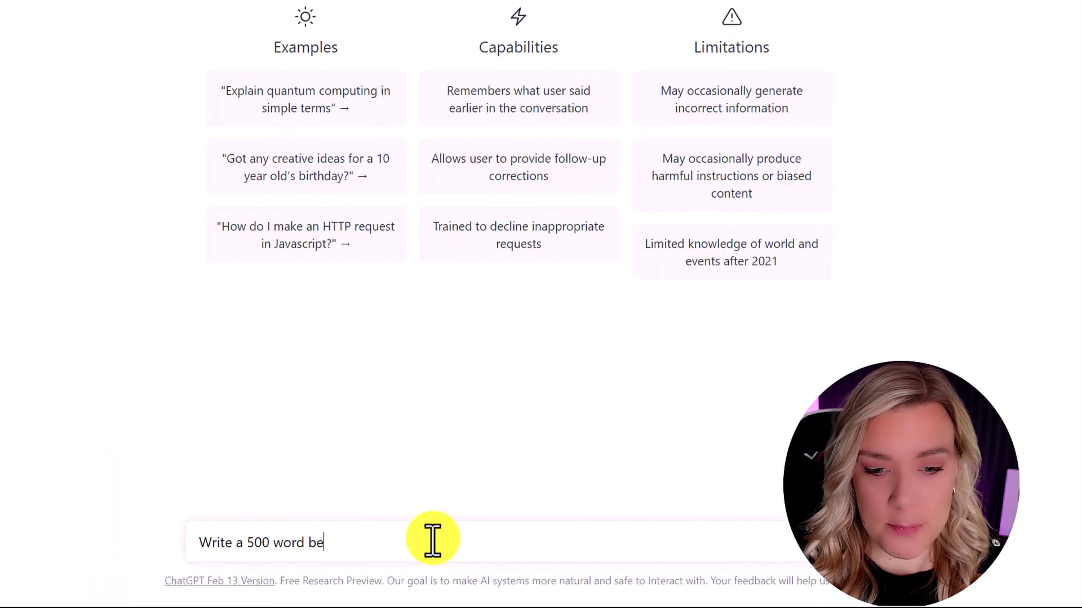
text(dtime story for a 5 year old)
key(Return)
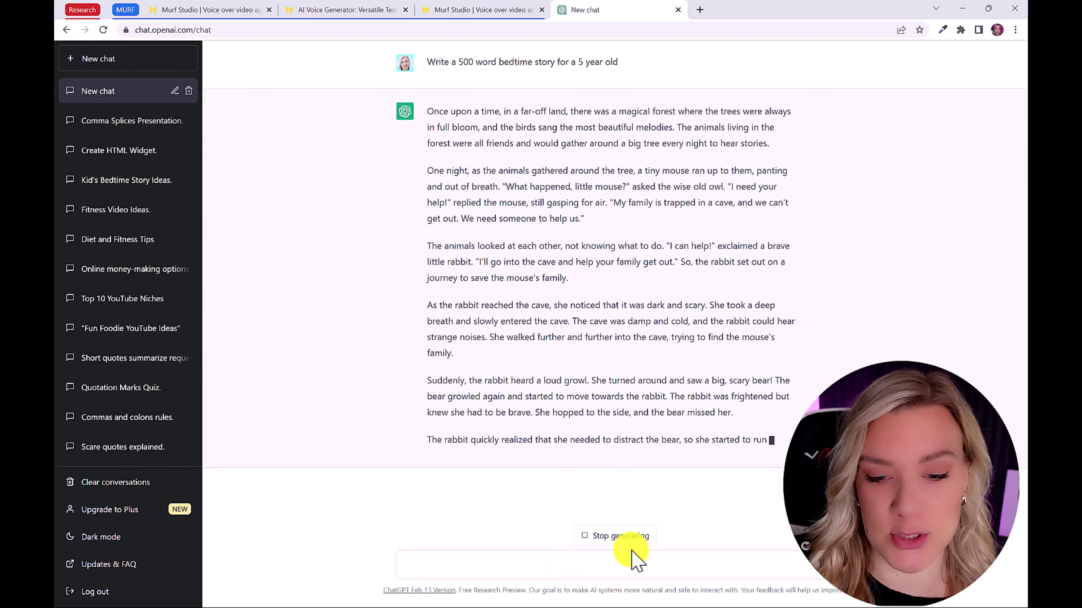
click(622, 538)
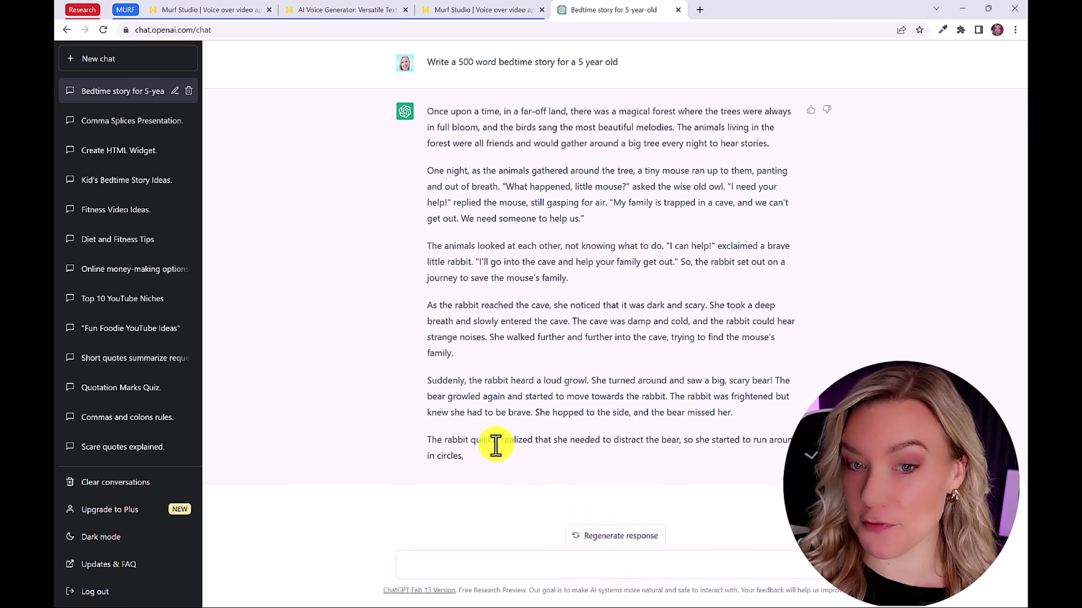
Ask for 10 title ideas for children's bedtime stories
text(Givem e)
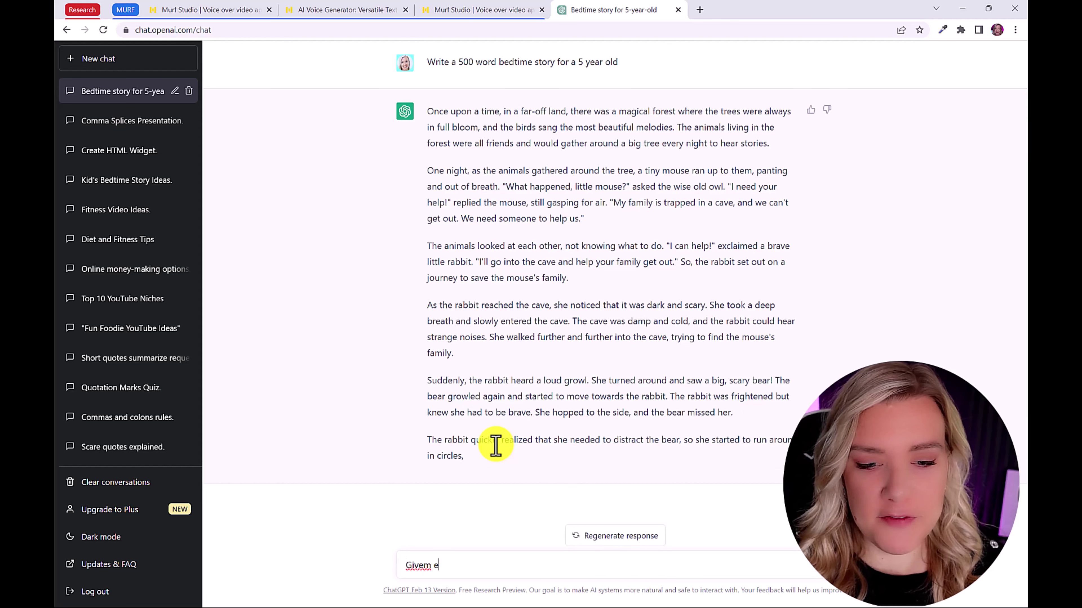
key(BackSpace)
key(BackSpace)
key(BackSpace)
text(me 10 ideas f)
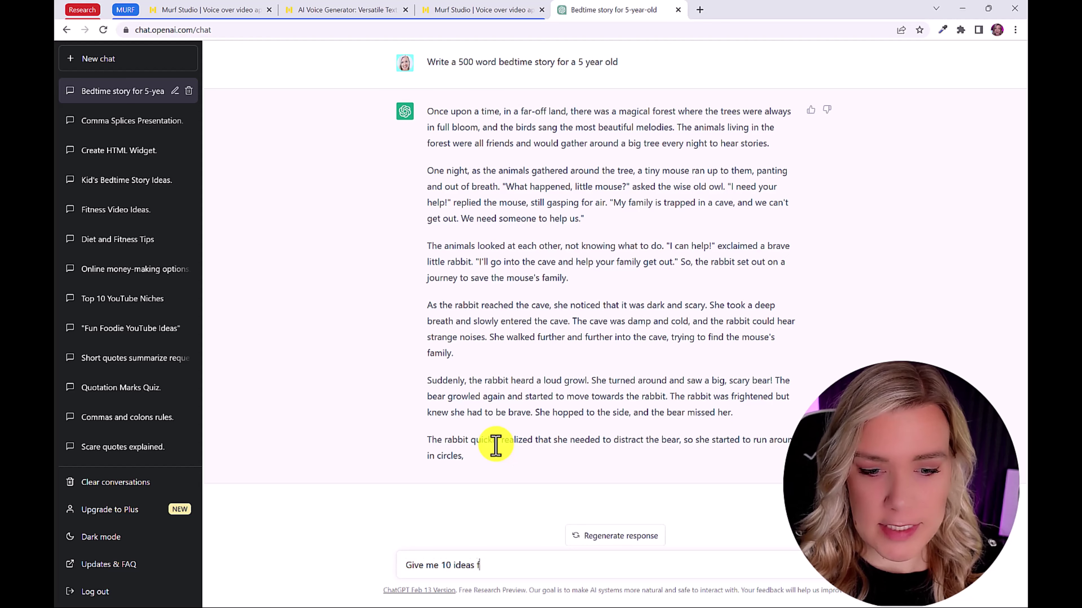
text(or titles for c)
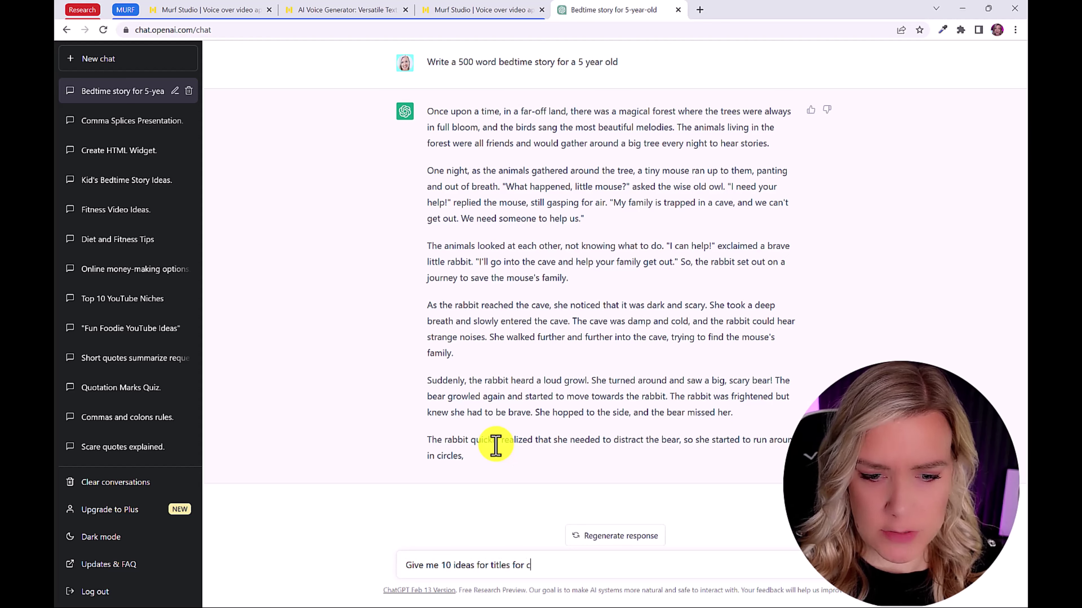
text(hildren's )
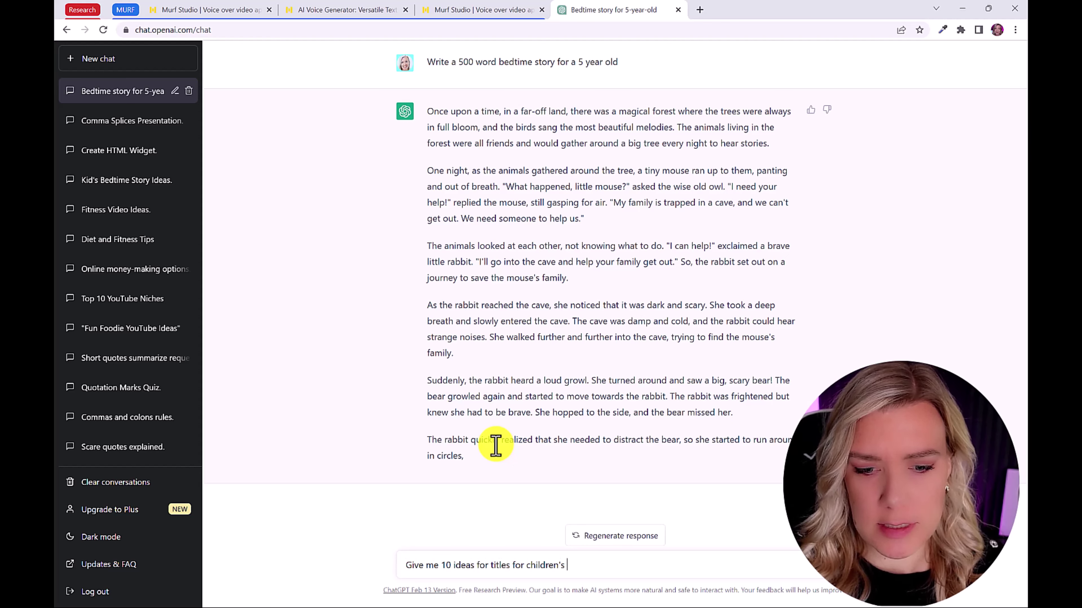
text(bedtime stories)
key(Return)
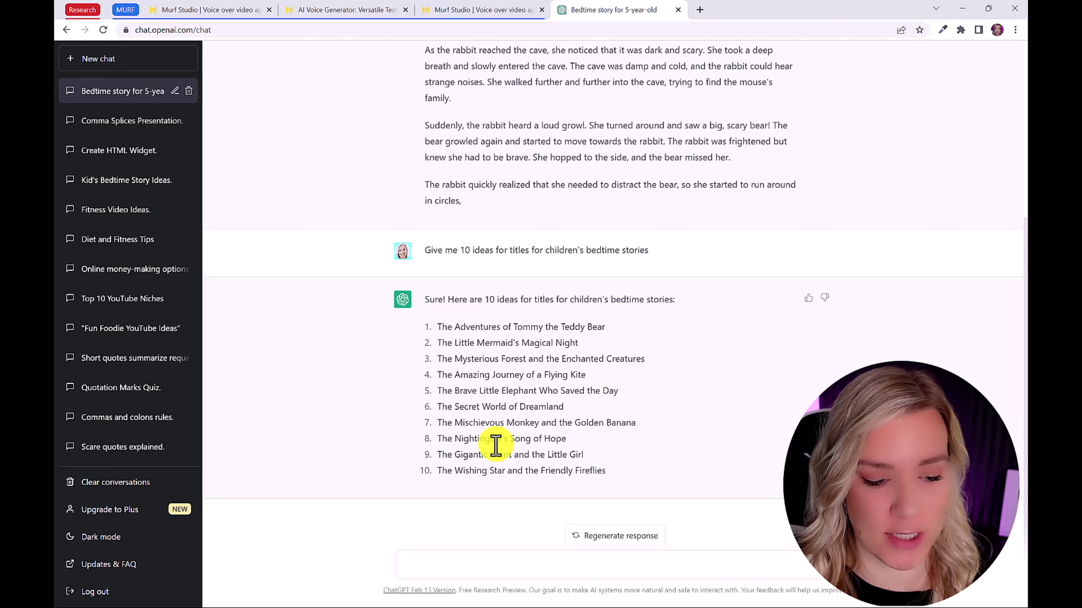
Paste the prepared London story prompt into ChatGPT and send it
right_click(446, 568)
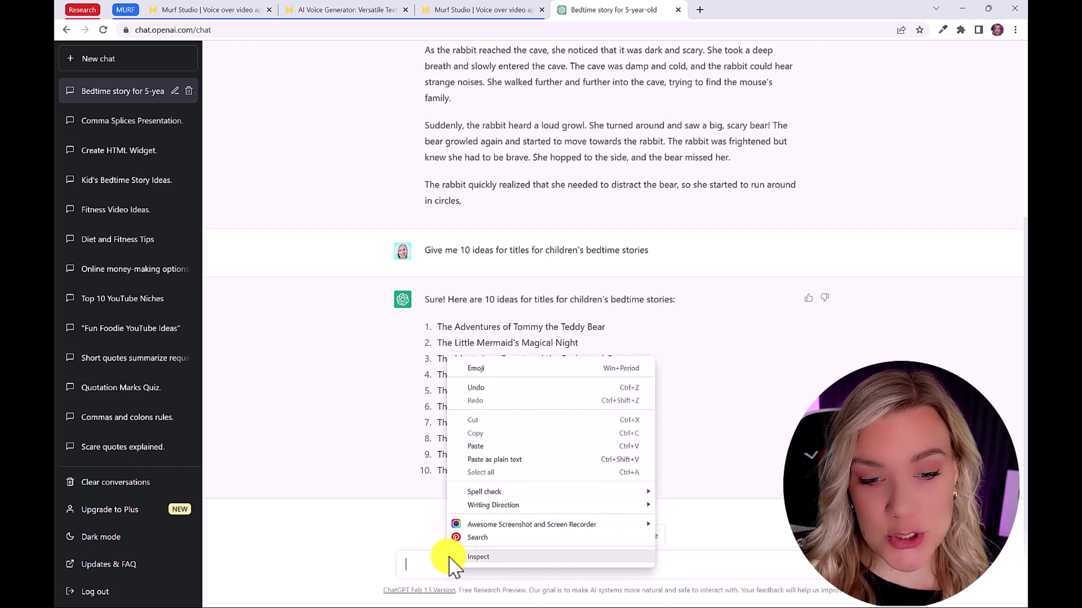
click(477, 446)
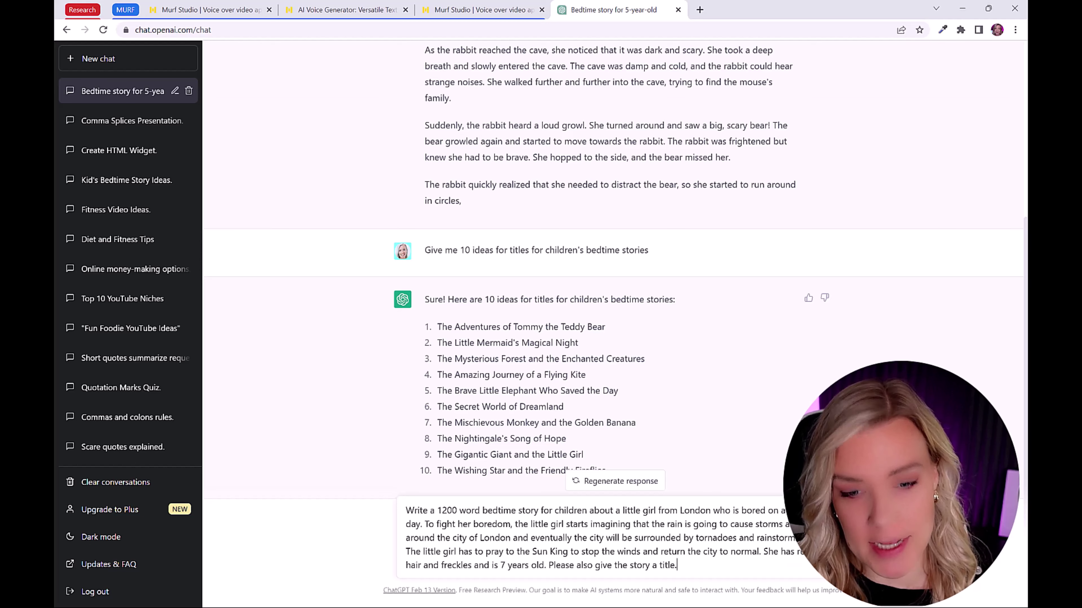
key(Return)
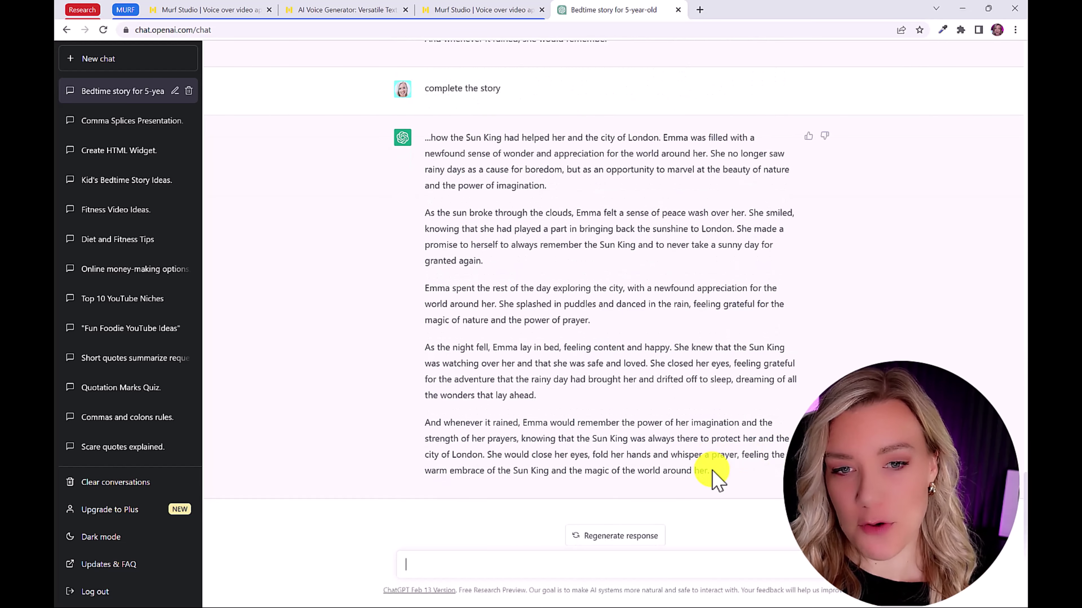
Copy the story 'The Red-Haired Girl and the Sun King's Blessing' into the Word document
scroll(718, 478, up, 12)
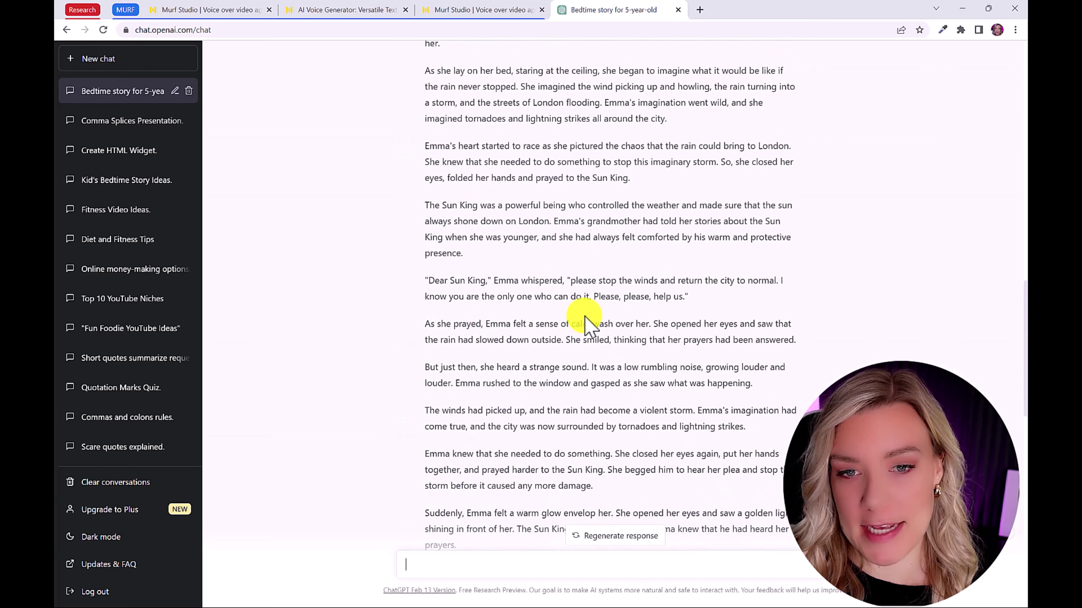
scroll(585, 326, up, 5)
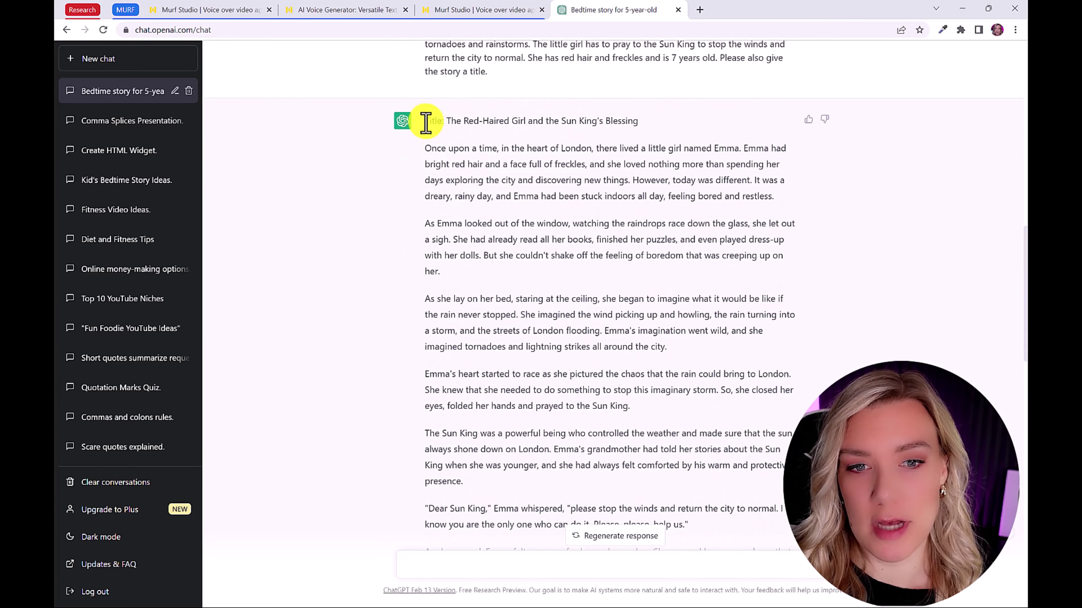
drag(426, 122, 656, 439)
key(ctrl+c)
key(alt+Tab)
right_click(587, 201)
click(611, 285)
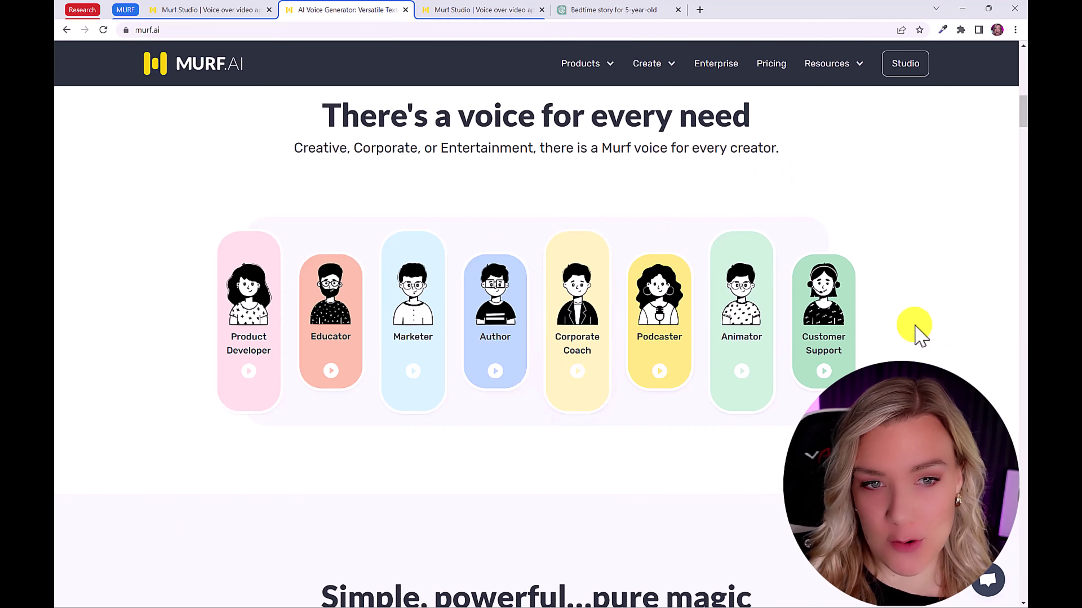
Start a new blank video project titled 'The Sun King Bedtime Story'
click(235, 12)
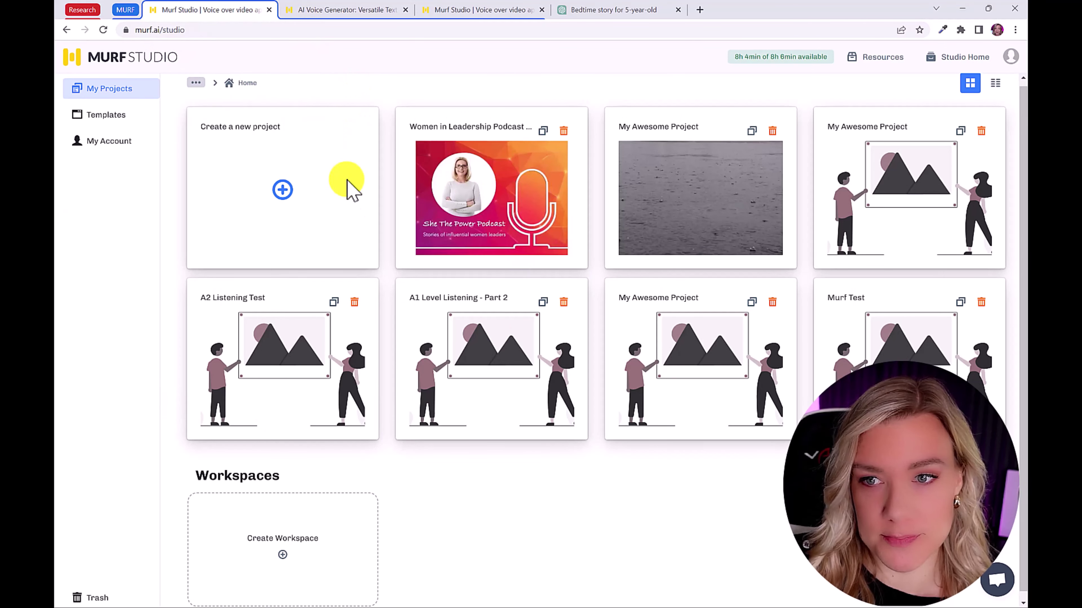
click(287, 185)
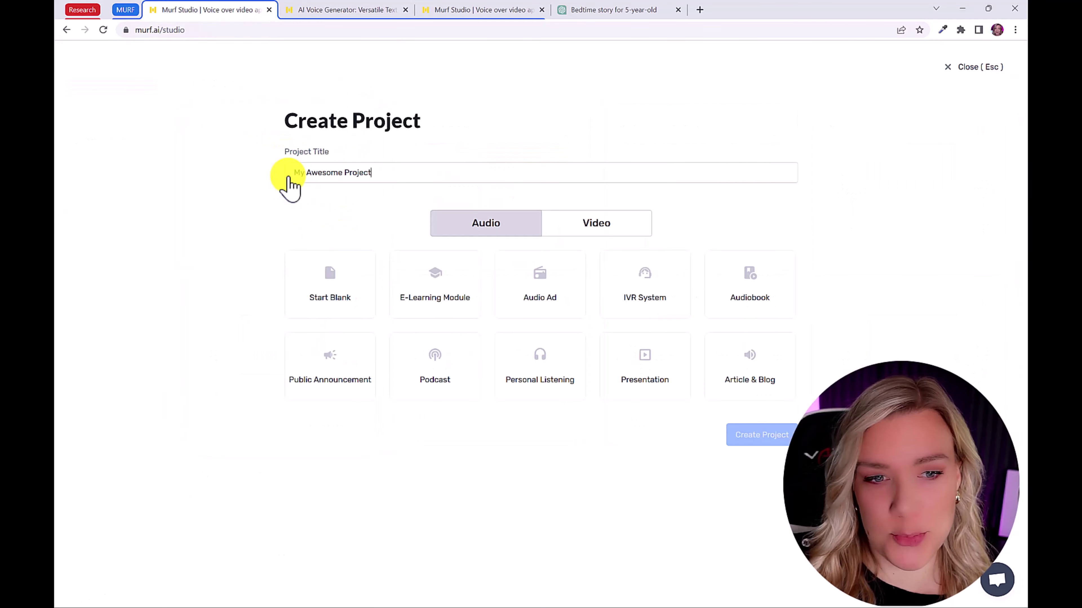
key(ctrl+a)
text(The Sun King Bedtime Story)
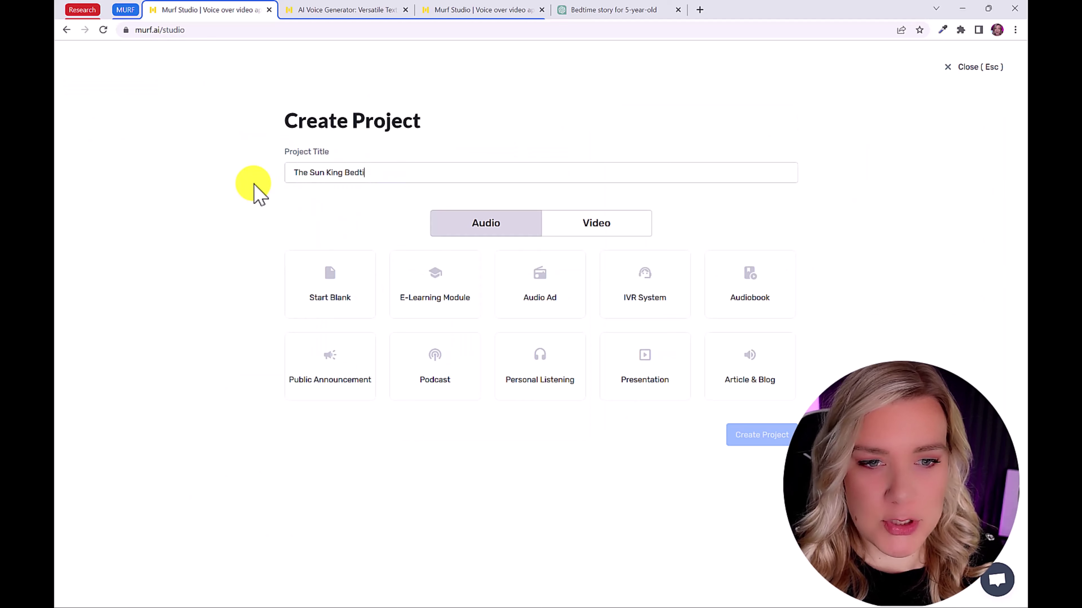
click(582, 226)
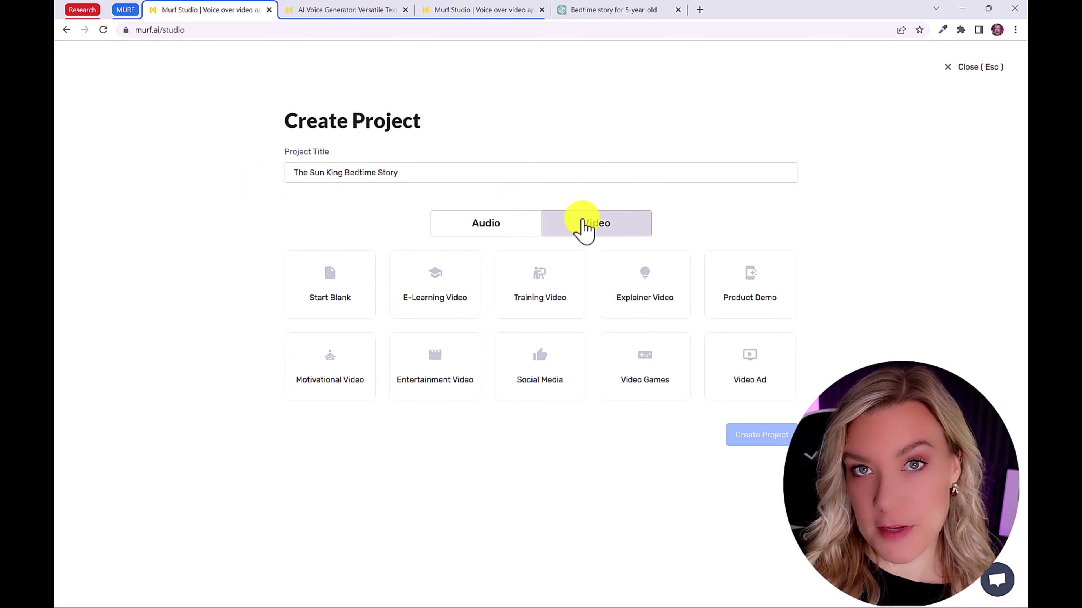
click(337, 304)
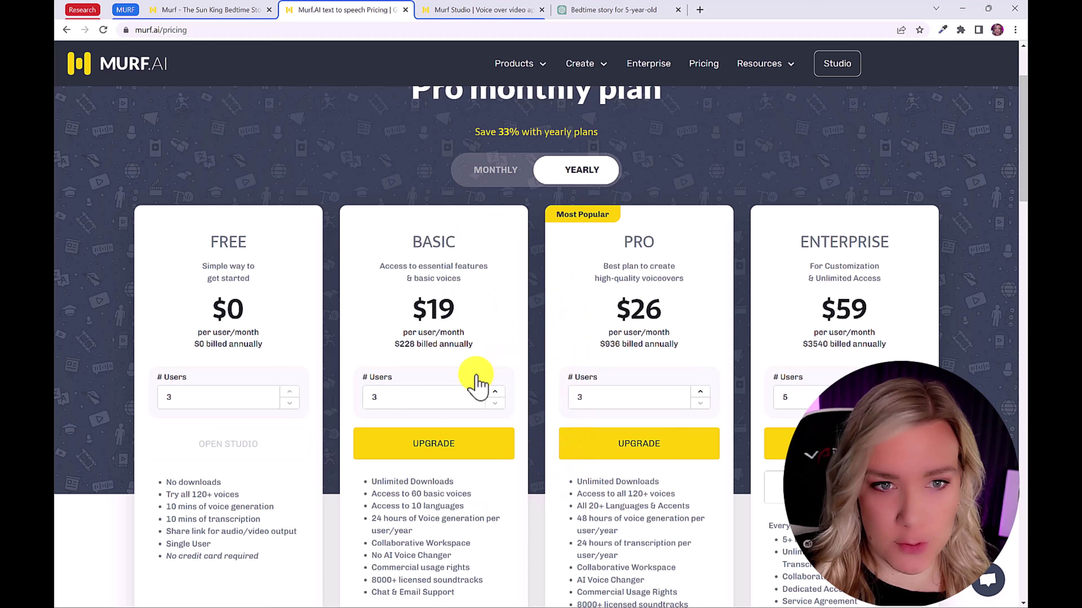
Open the language list in the Select a Voice dialog
click(149, 144)
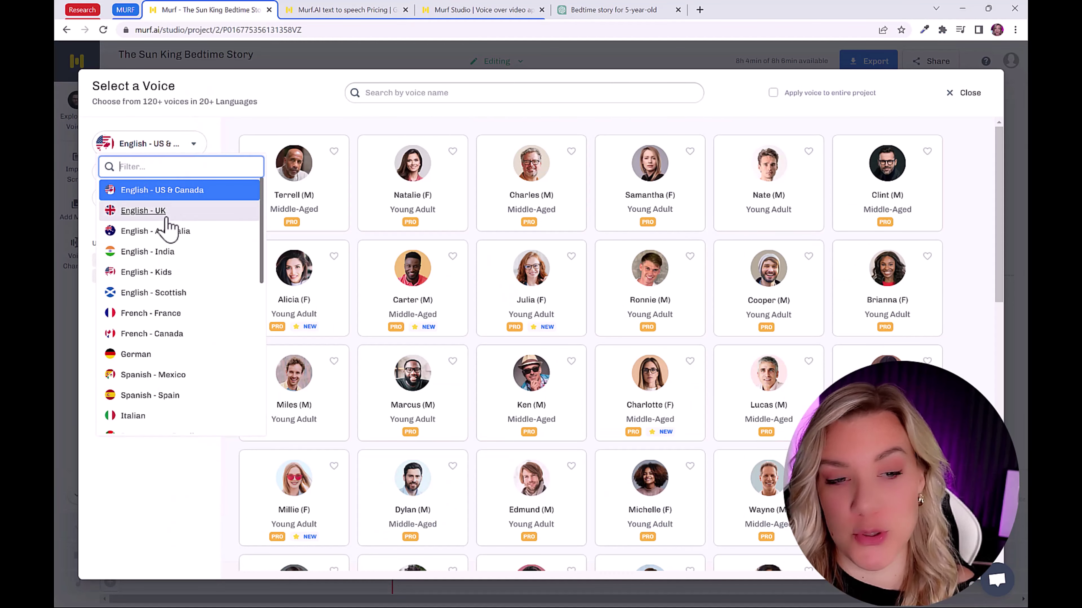
Preview English - Scottish and UK voices, then select Scottish voice Emily for the whole project
scroll(188, 233, down, 3)
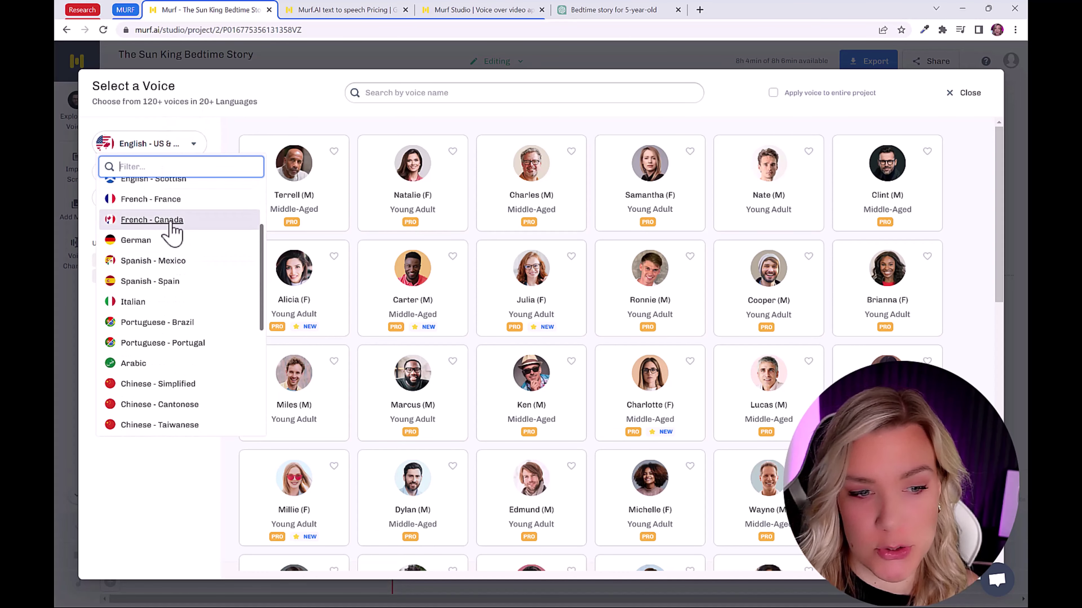
scroll(178, 255, up, 3)
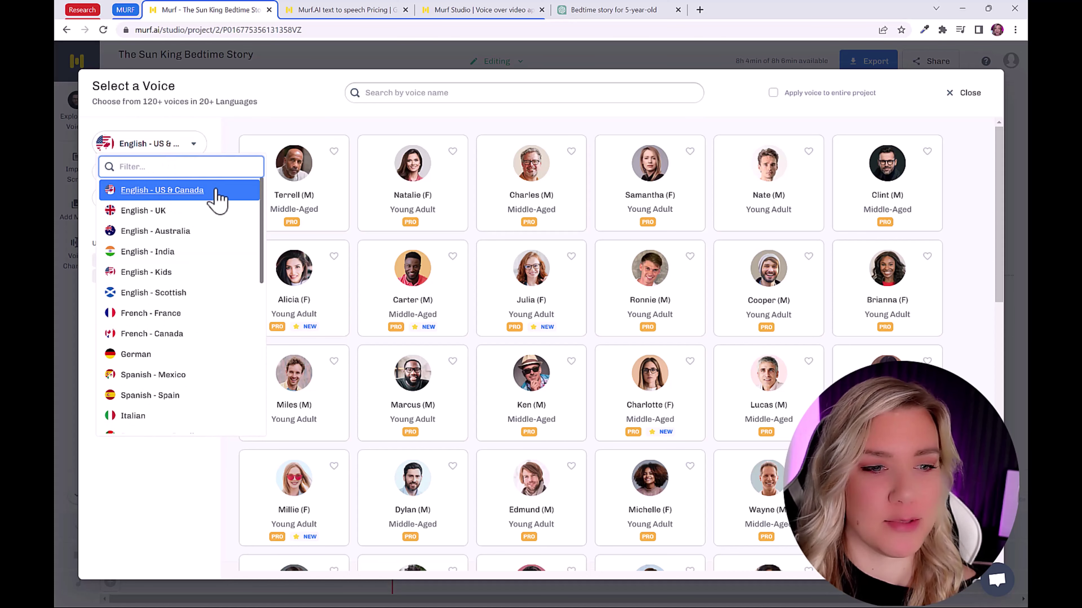
click(168, 292)
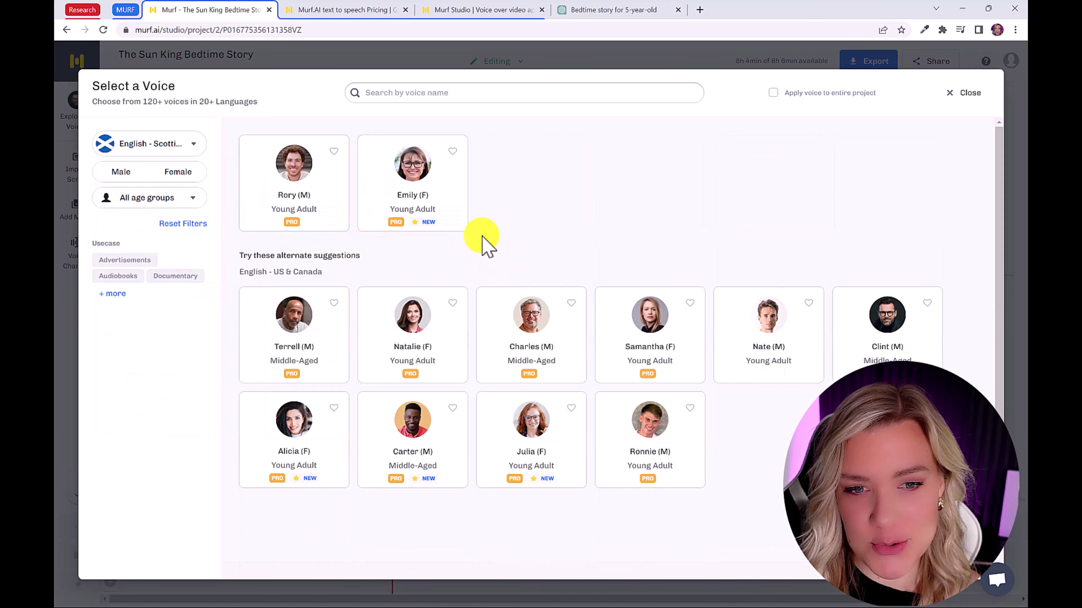
mouse_move(434, 218)
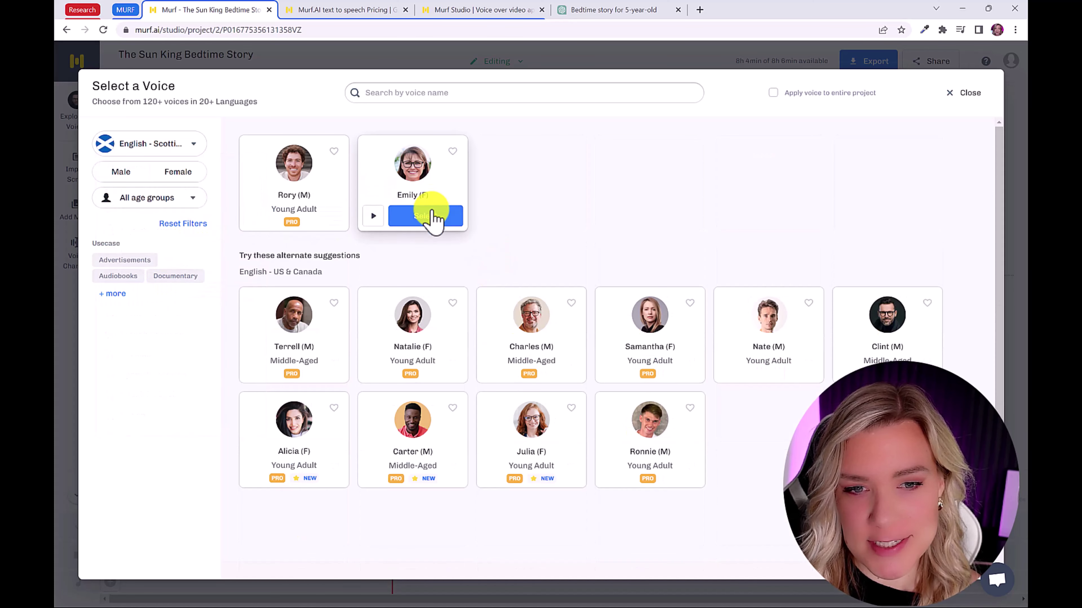
click(373, 215)
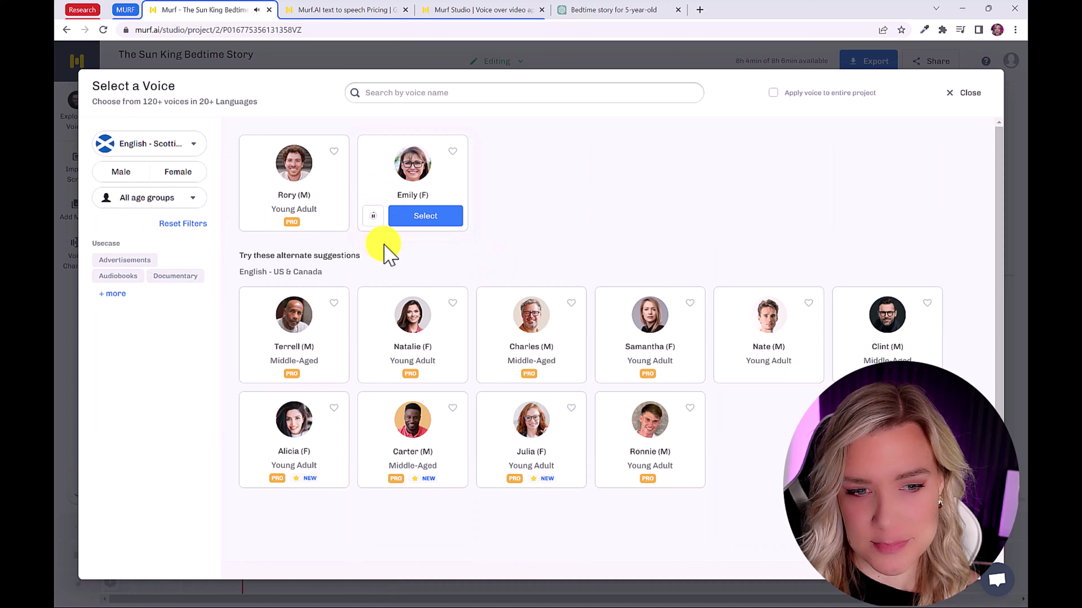
click(373, 217)
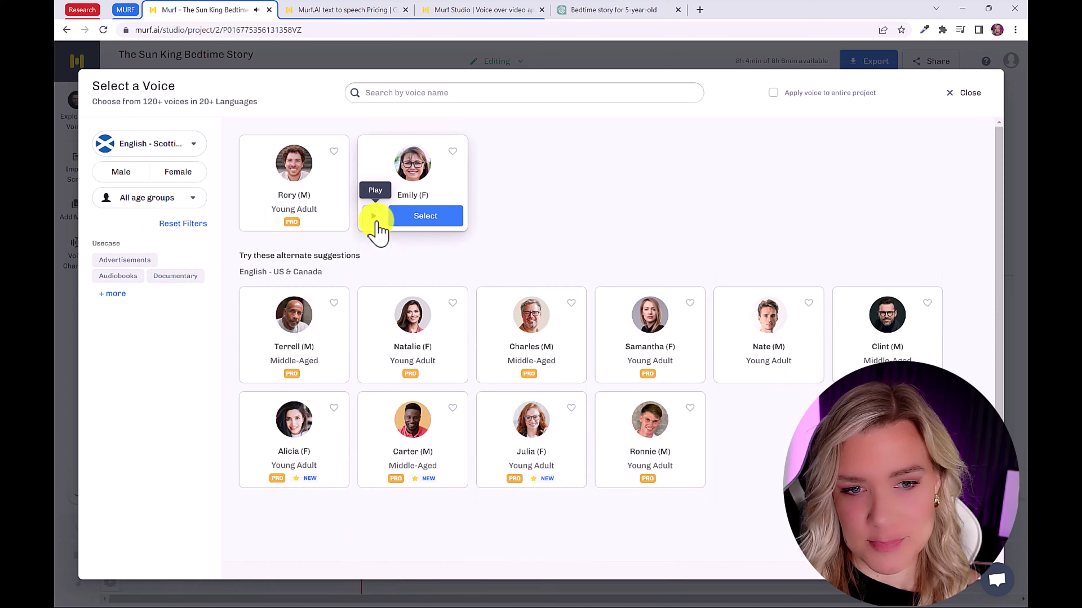
click(179, 145)
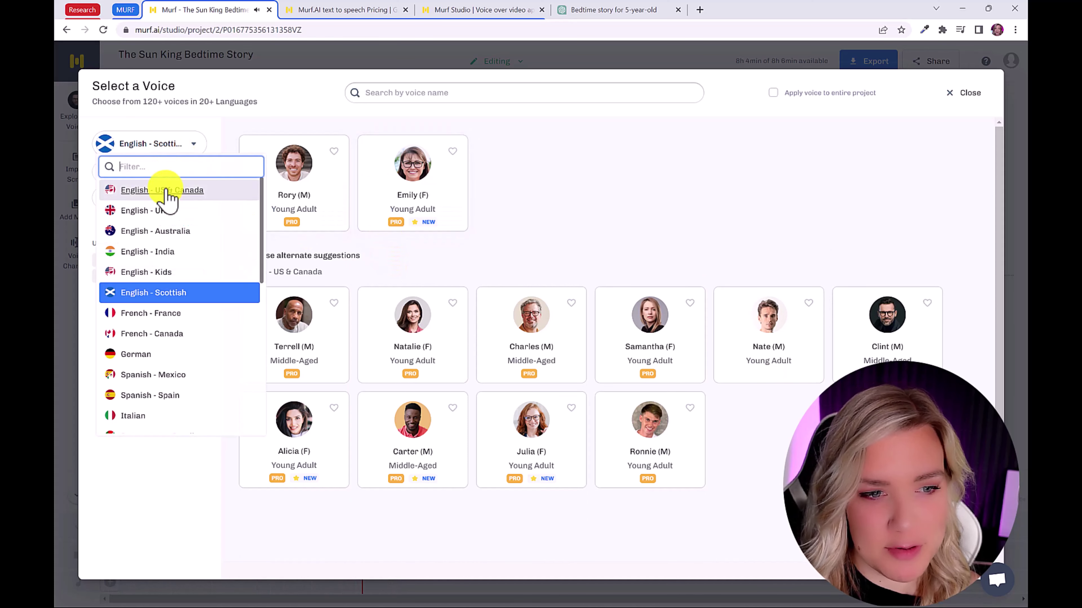
click(168, 211)
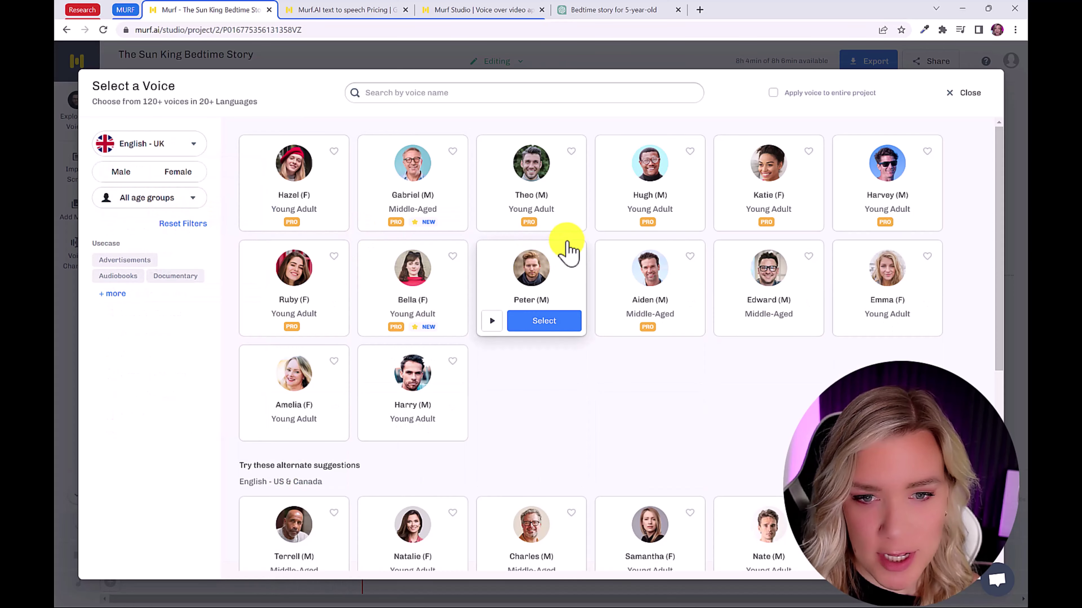
click(373, 216)
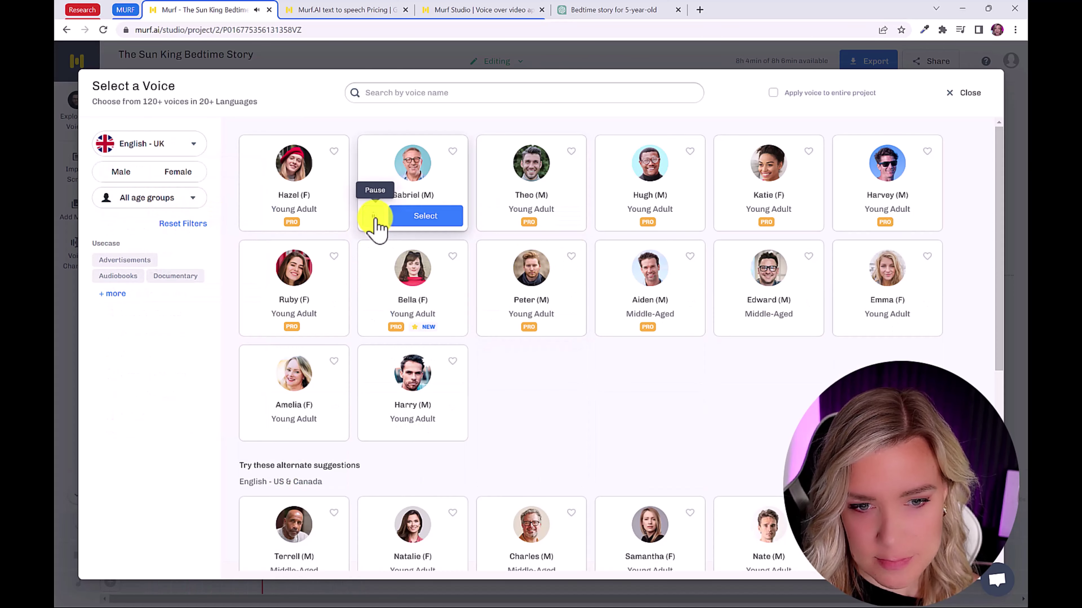
click(374, 320)
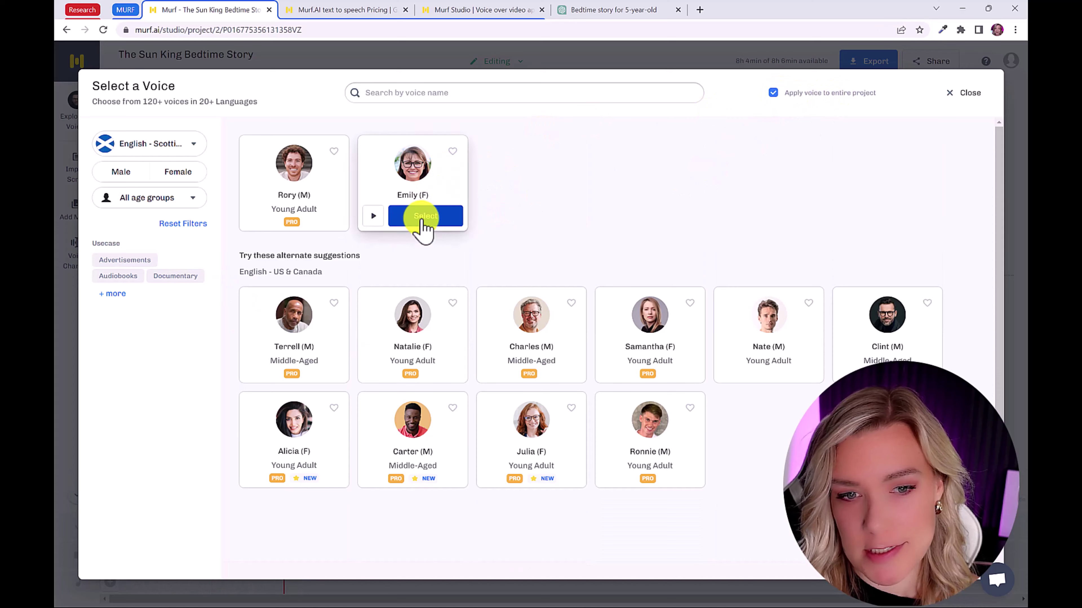
click(428, 225)
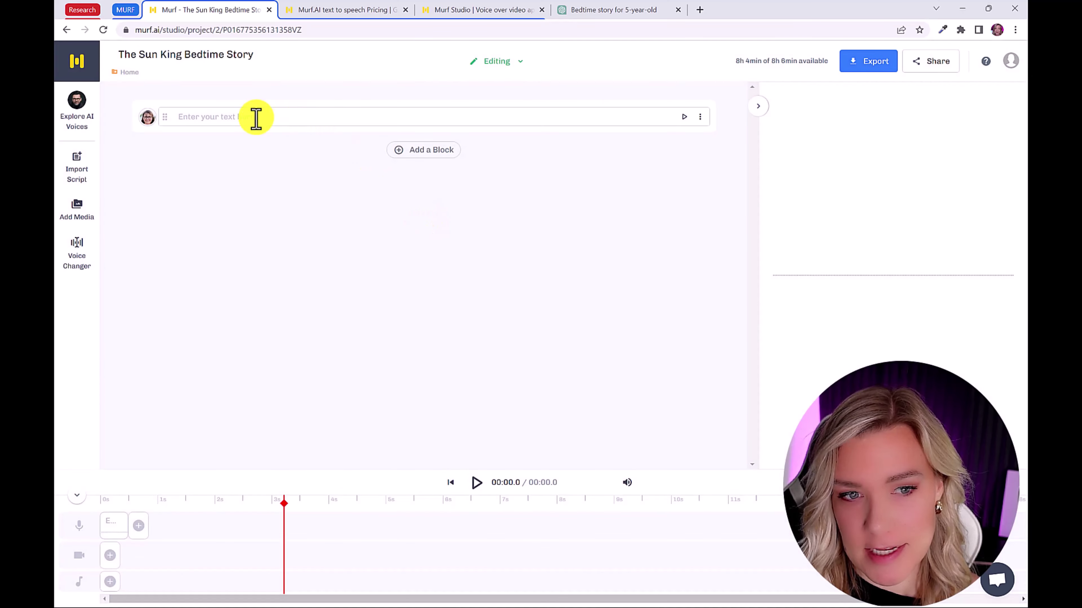
Import The Sun King.docx as the script, split into blocks by paragraphs
click(253, 116)
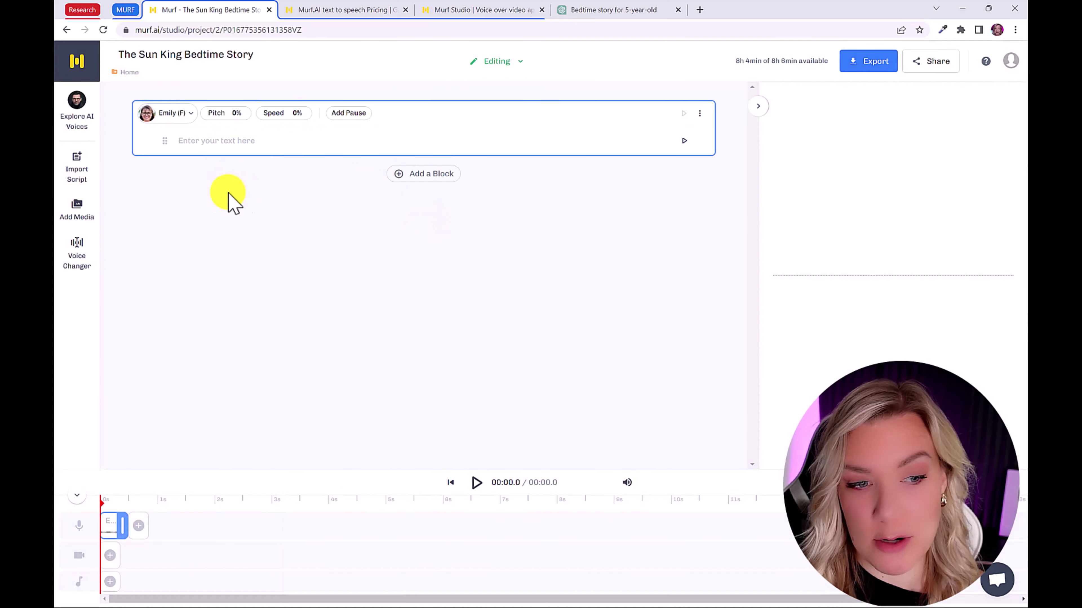
click(81, 175)
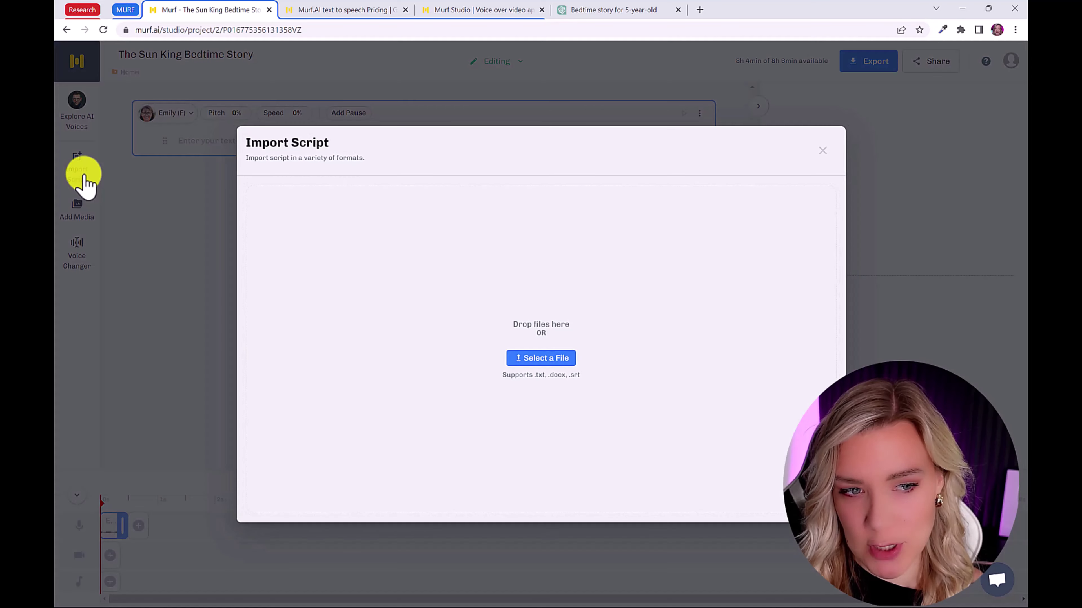
click(543, 359)
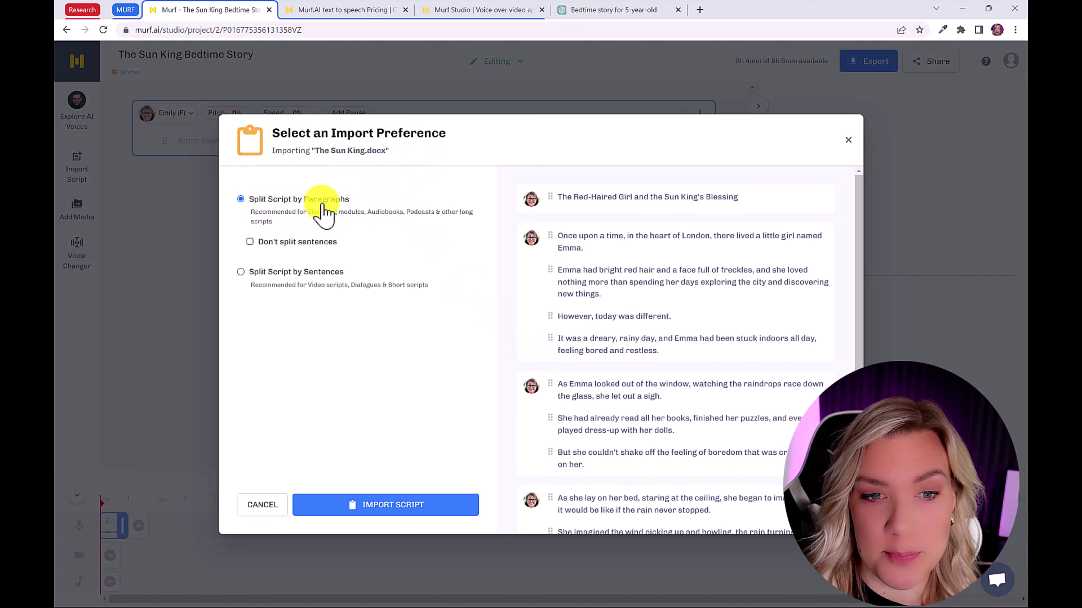
click(309, 276)
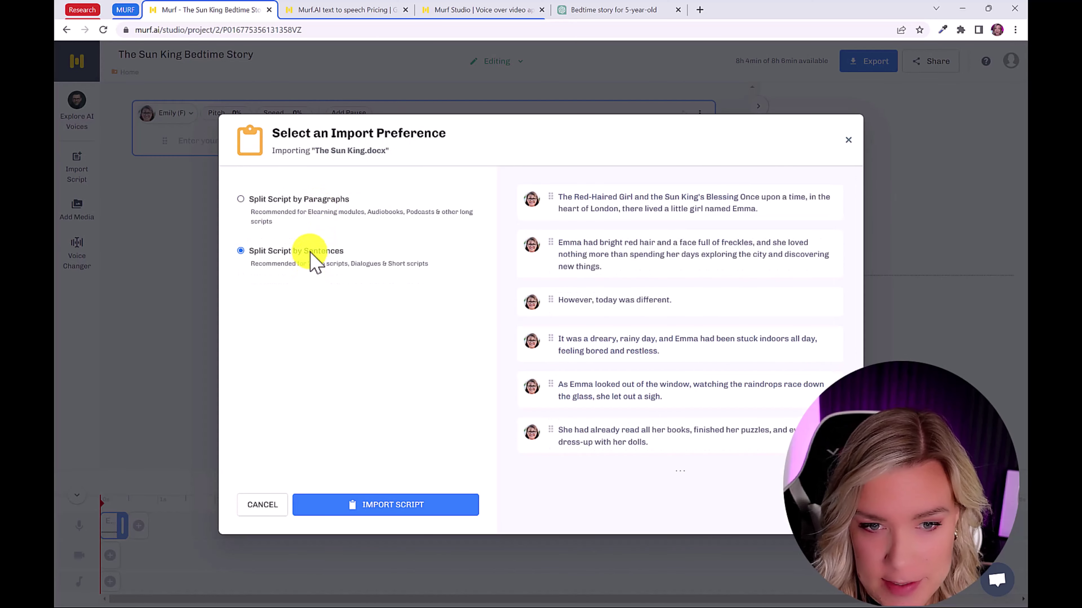
click(303, 209)
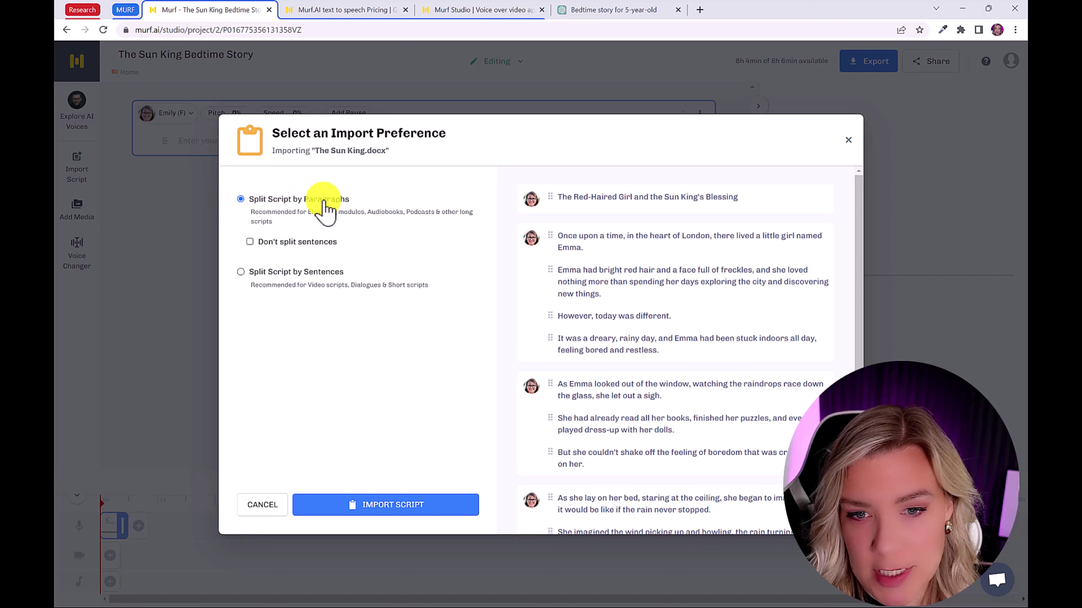
click(420, 507)
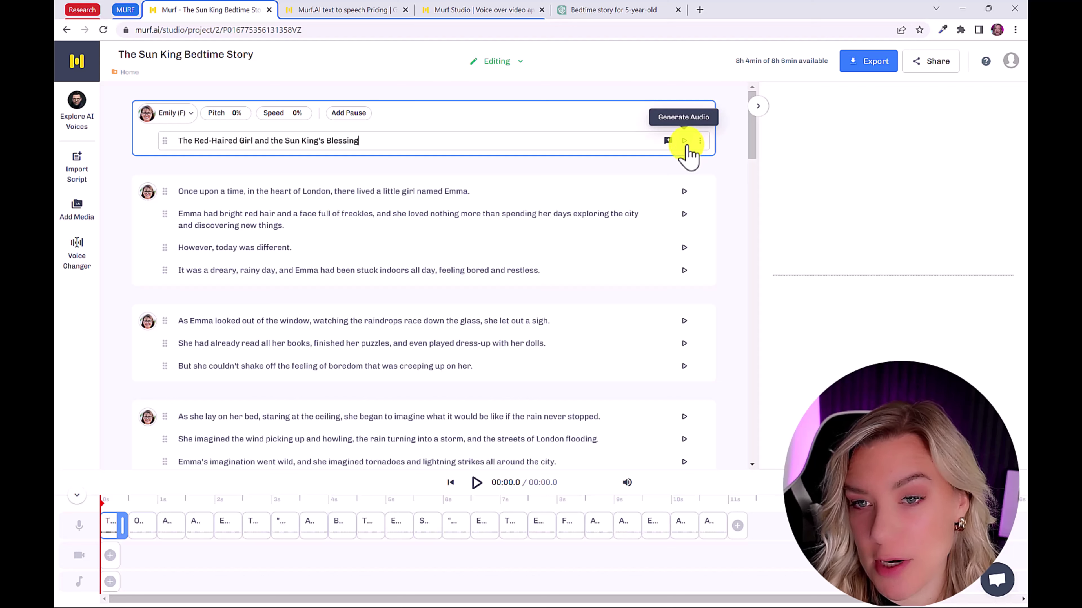
Generate the narration audio, then add an opening block above the title asking Grandma for the story
click(686, 142)
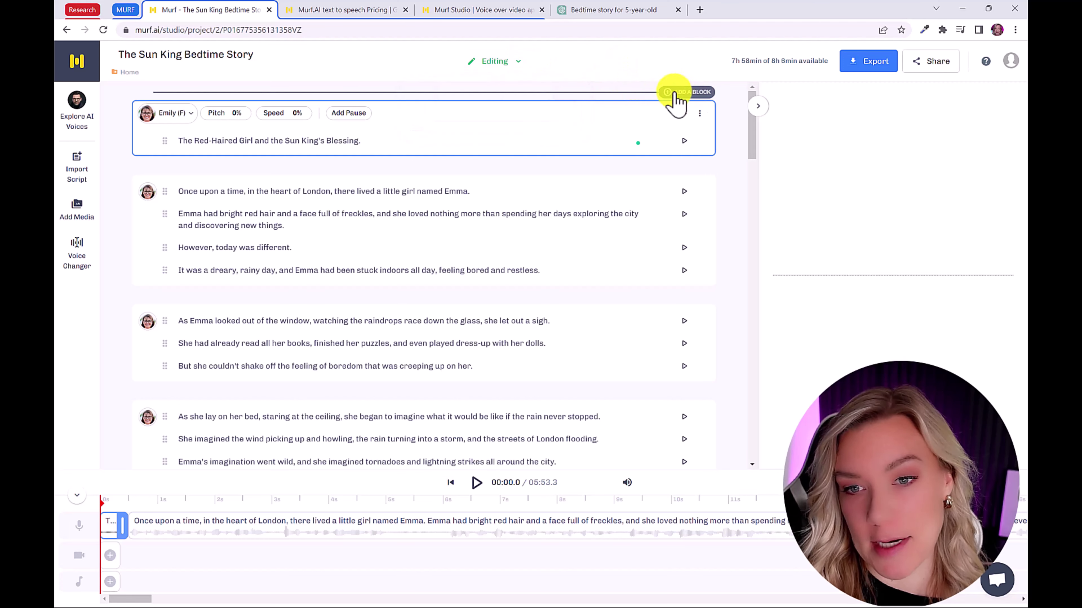
click(674, 93)
click(278, 119)
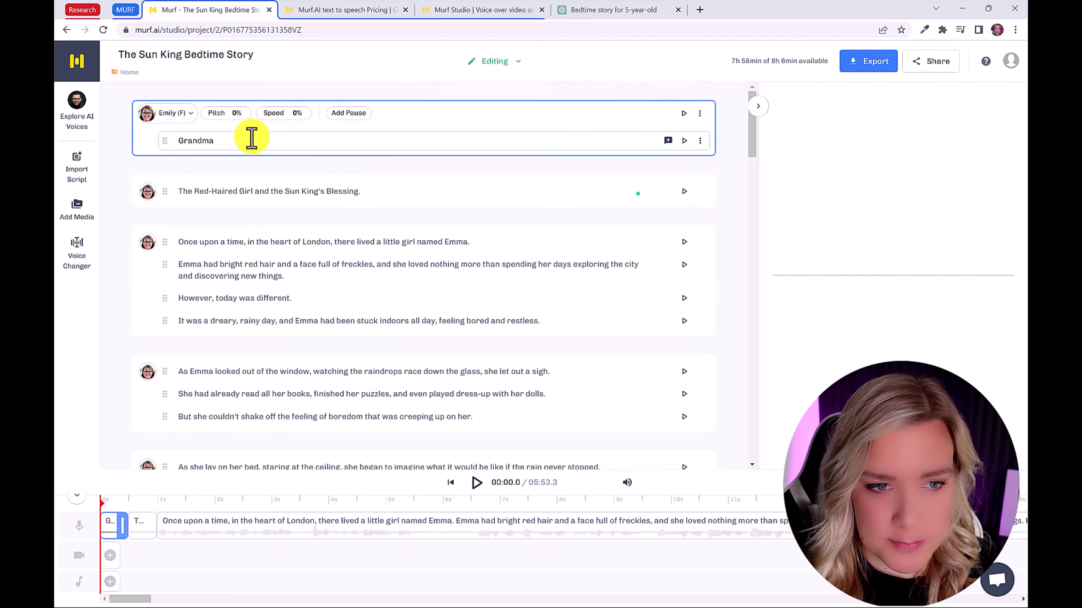
text(Grandma)
text(, will you read be the bedtime story about The Red-Haired Girl and the Sun King's Blessing?)
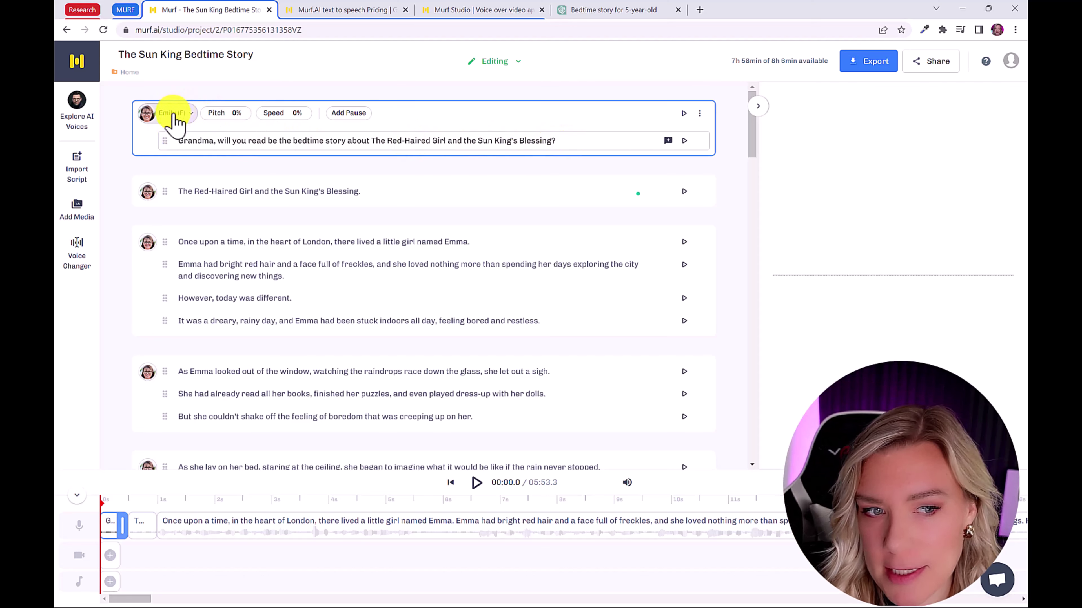
Switch the first block's voice from Emily to Grace under English - Kids
click(179, 120)
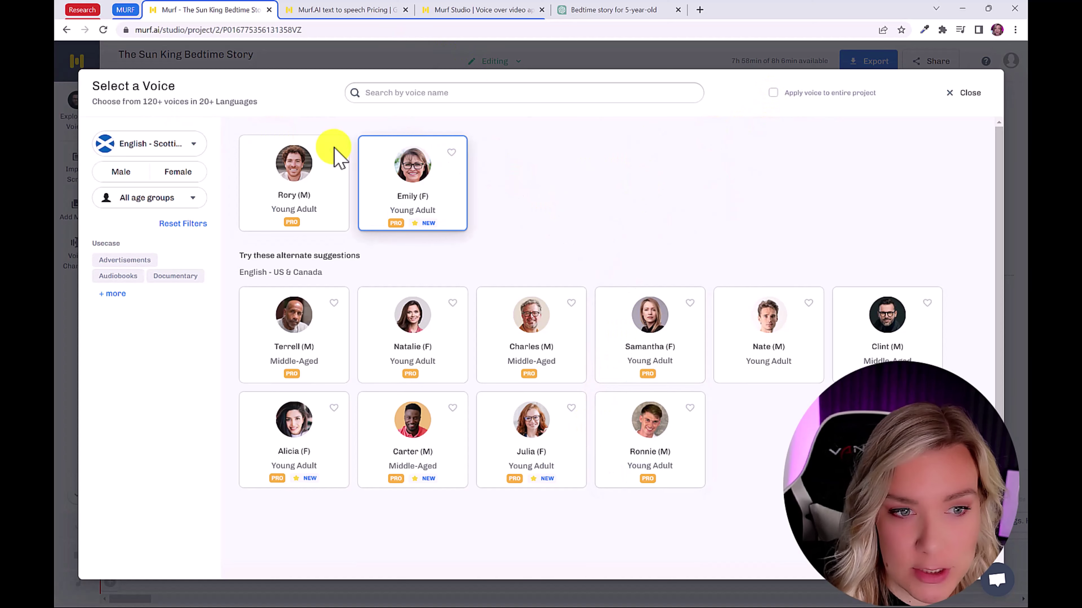
click(177, 147)
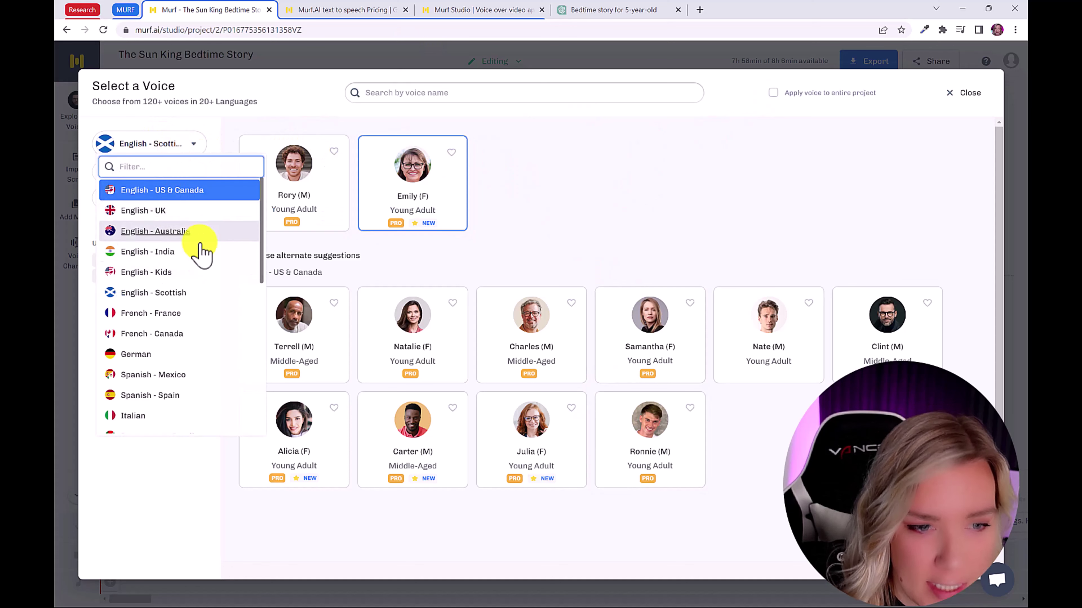
click(175, 273)
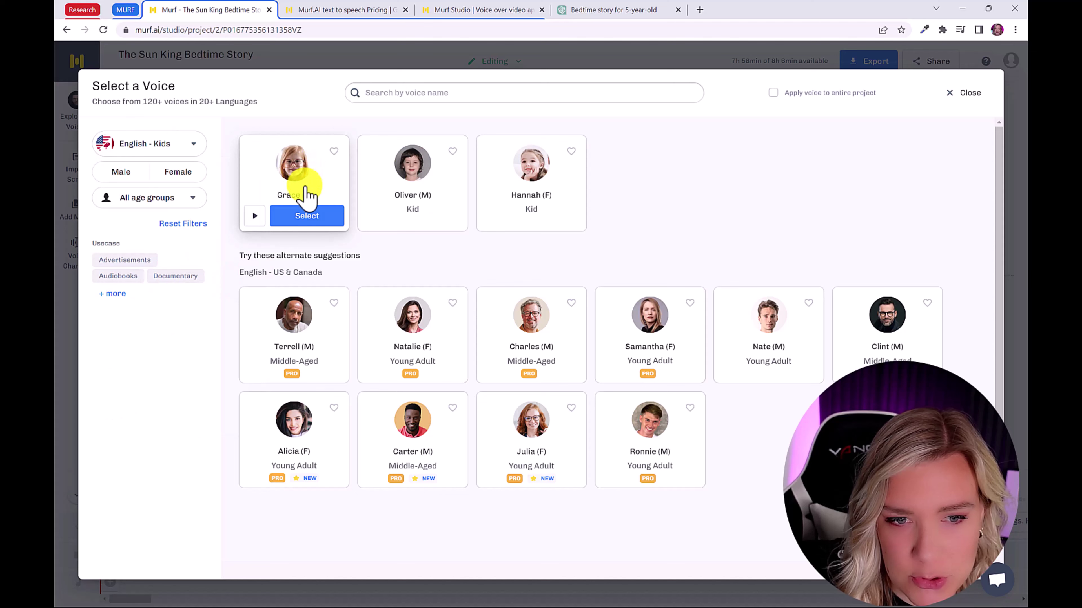
click(317, 218)
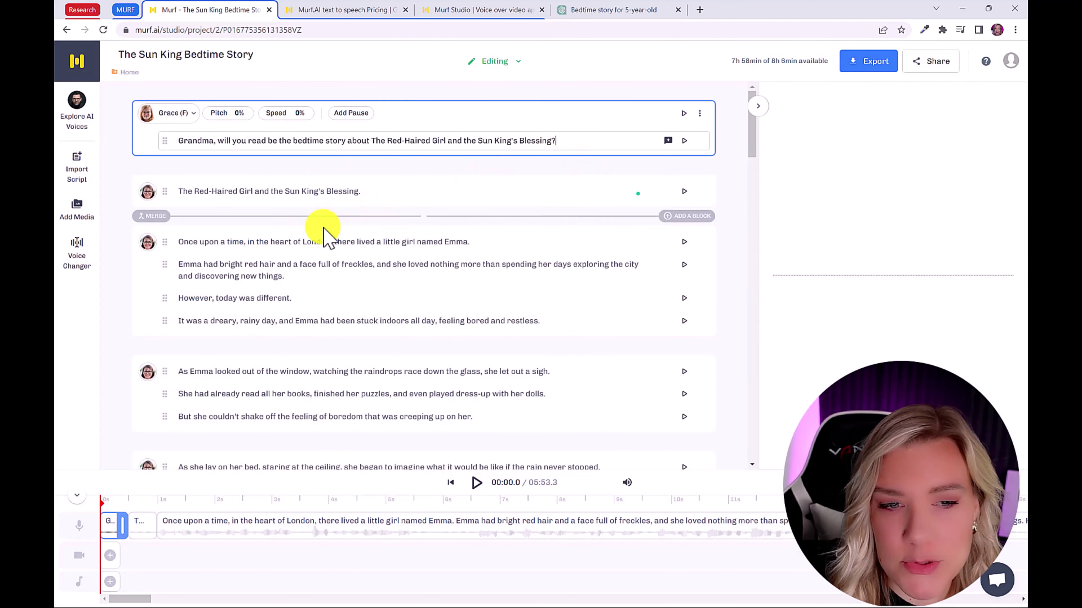
Delete the separate title block from the script
mouse_move(398, 189)
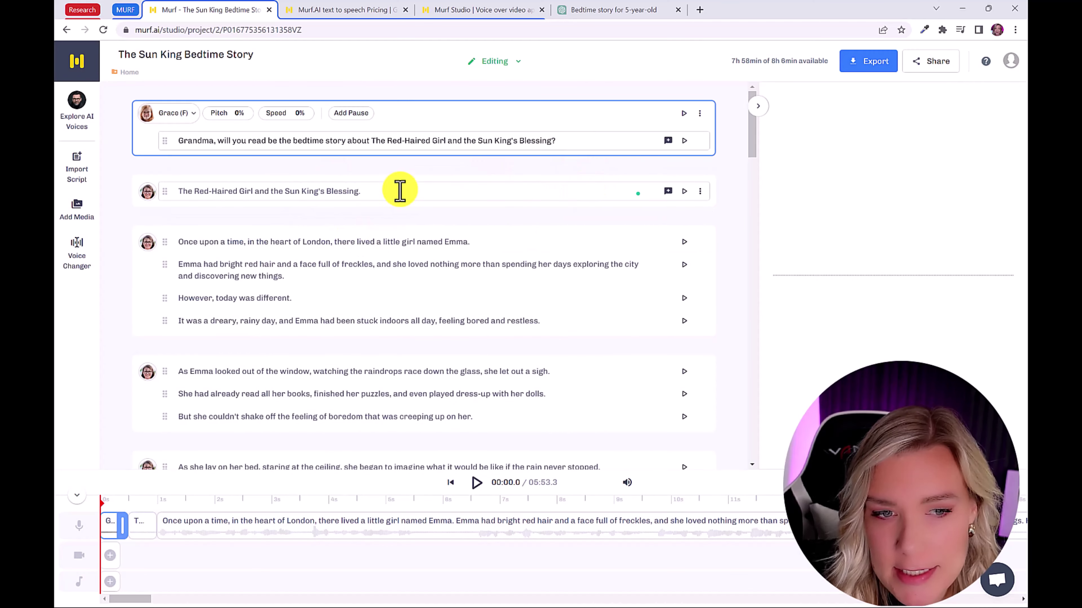
click(700, 192)
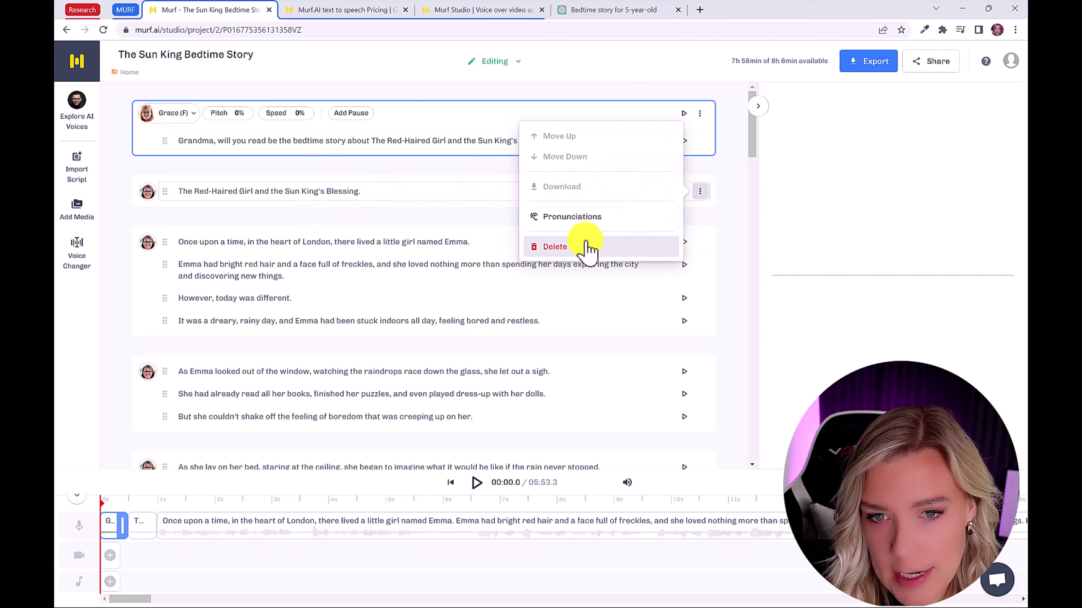
click(586, 251)
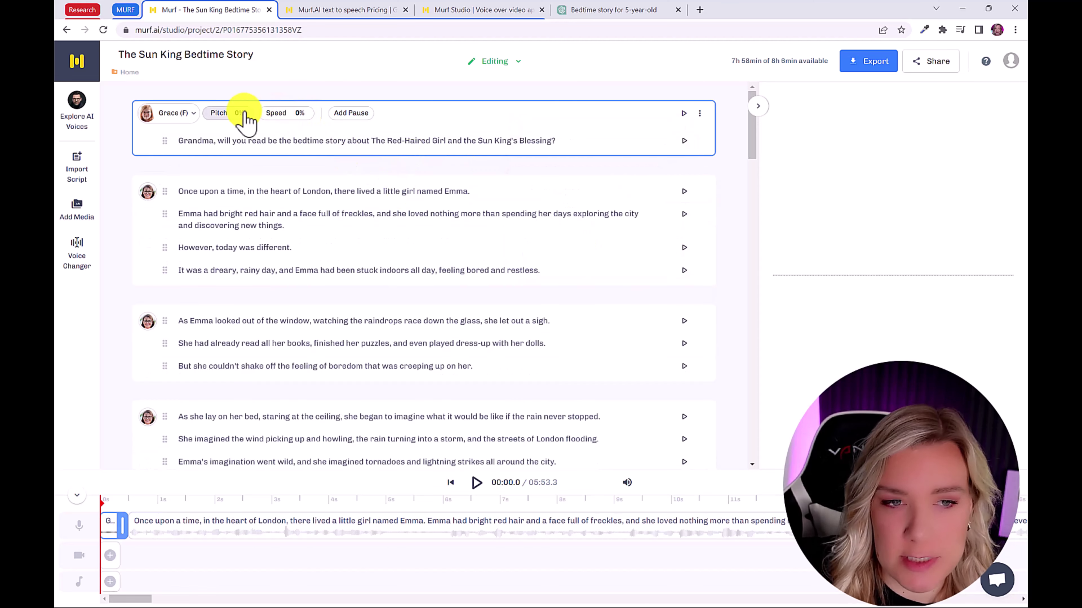
Insert a strong (1s) pause after the opening question
click(578, 143)
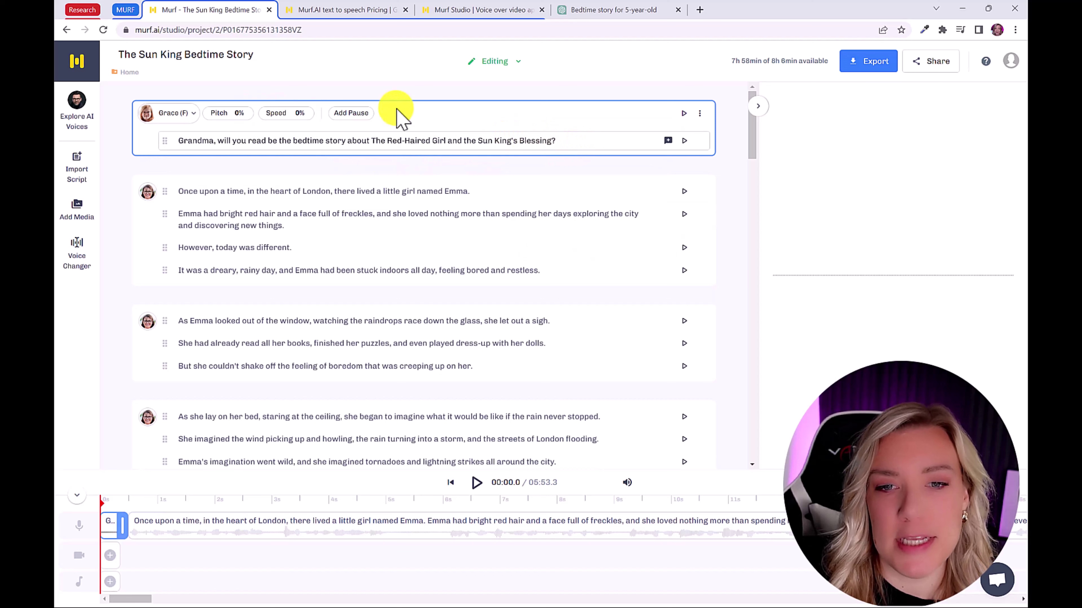
click(362, 114)
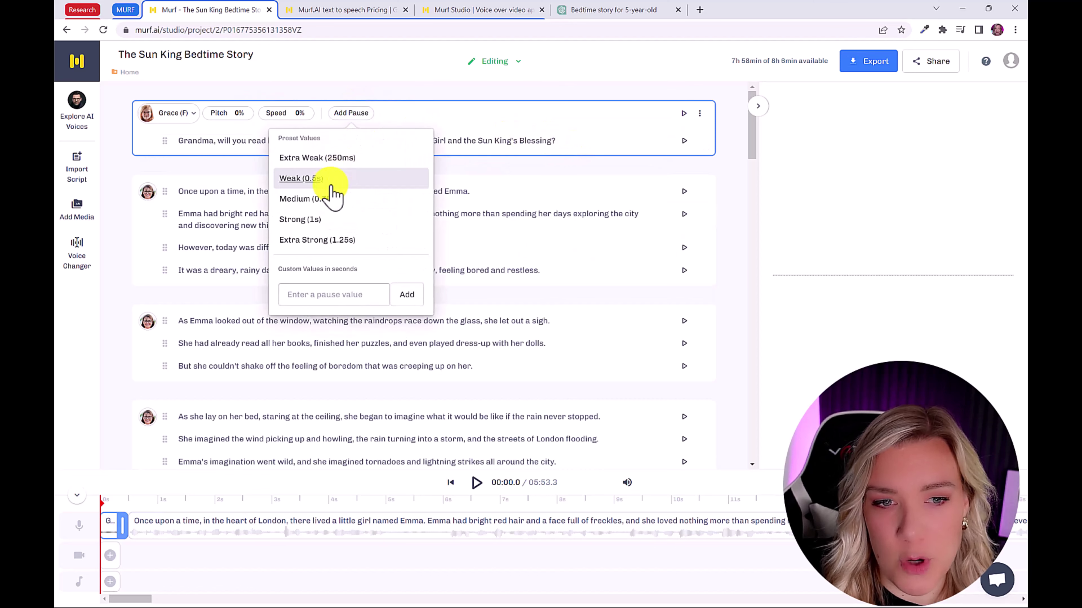
click(324, 220)
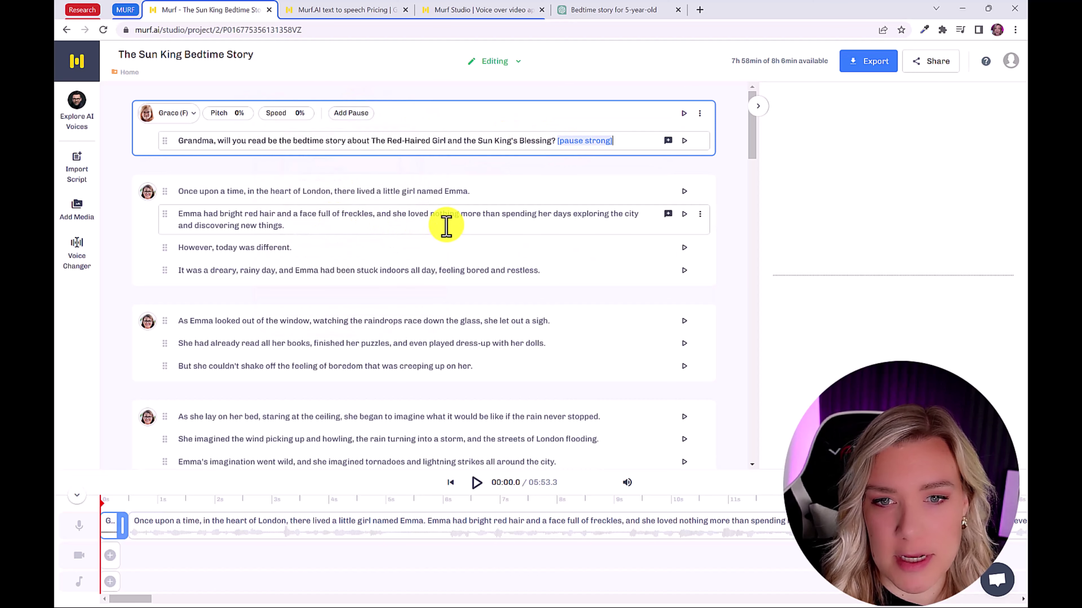
click(527, 271)
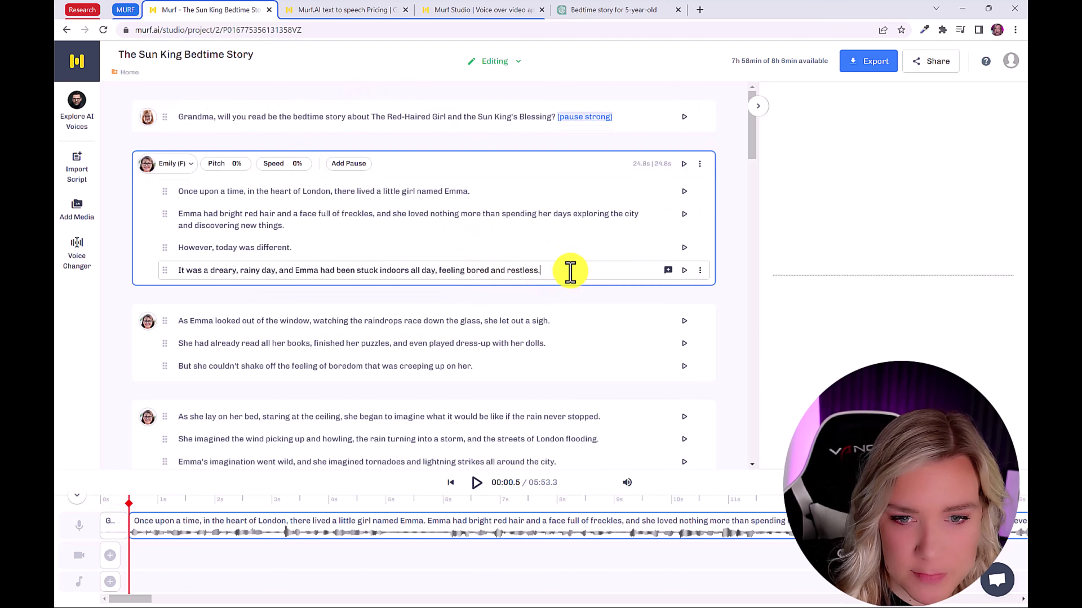
Move the playhead to about 05:29 and search stock videos for 'read book'
key(ctrl+End)
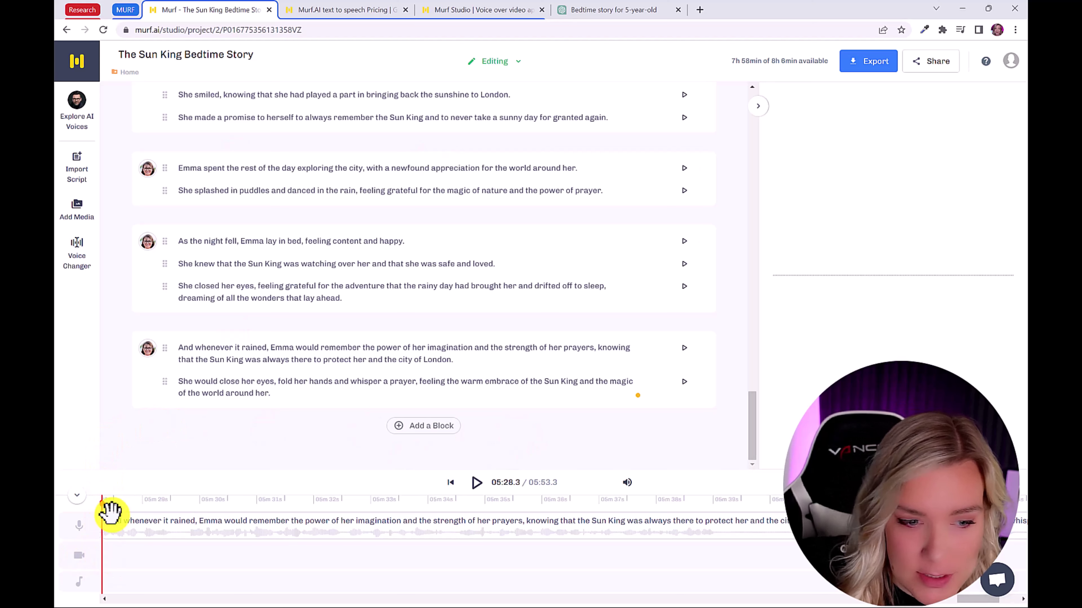
click(164, 516)
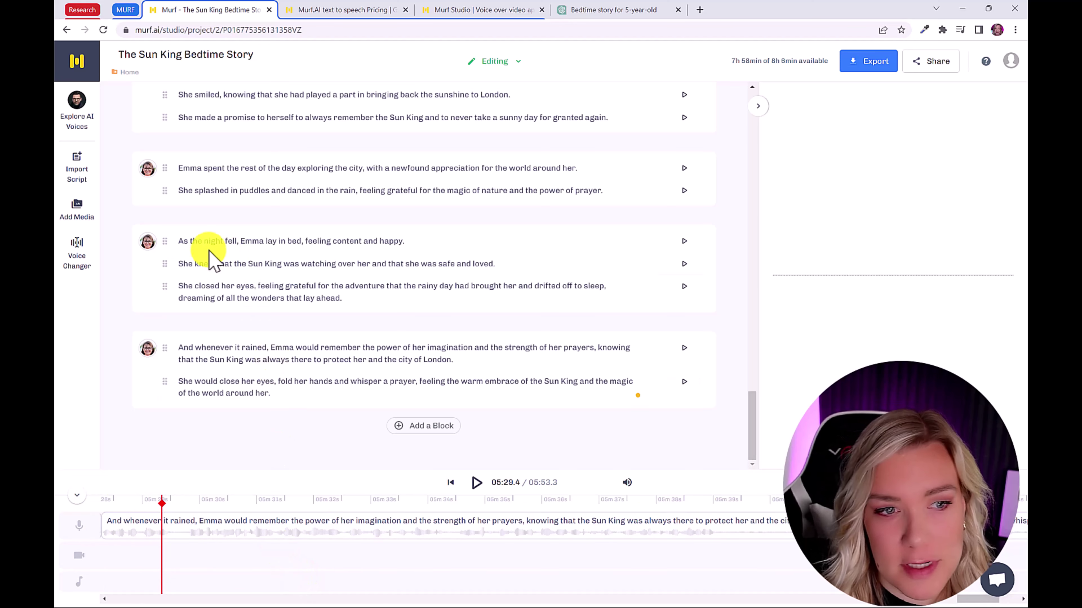
click(81, 223)
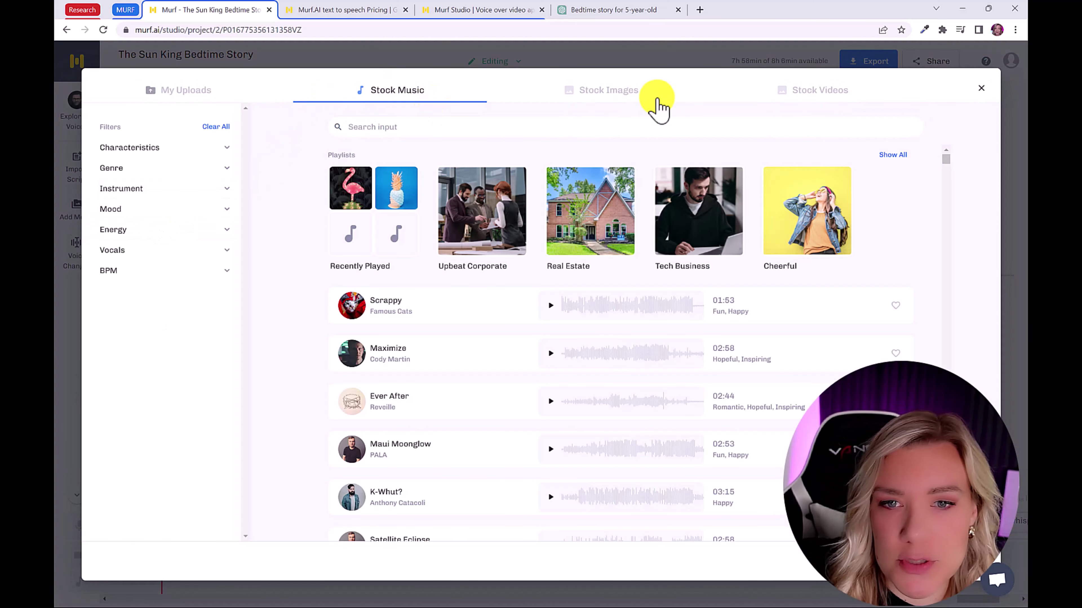
click(588, 91)
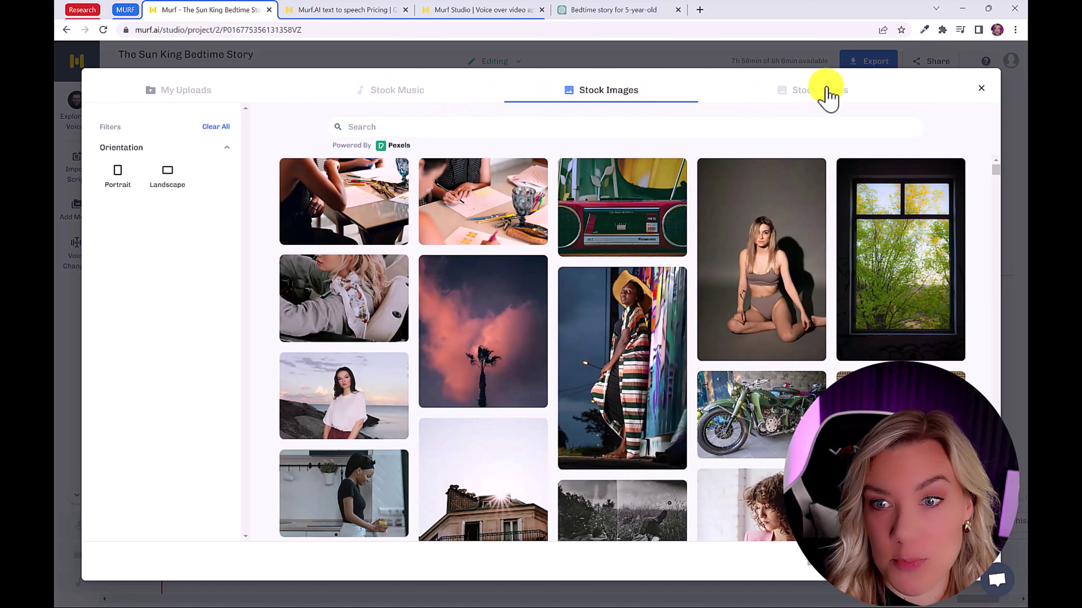
click(838, 98)
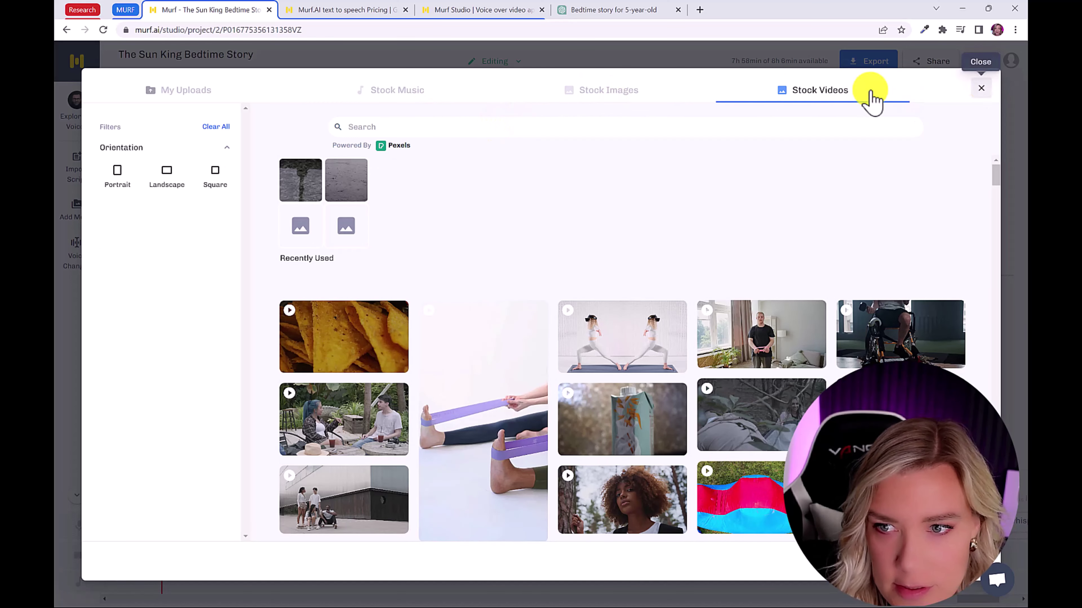
click(588, 129)
text(read book)
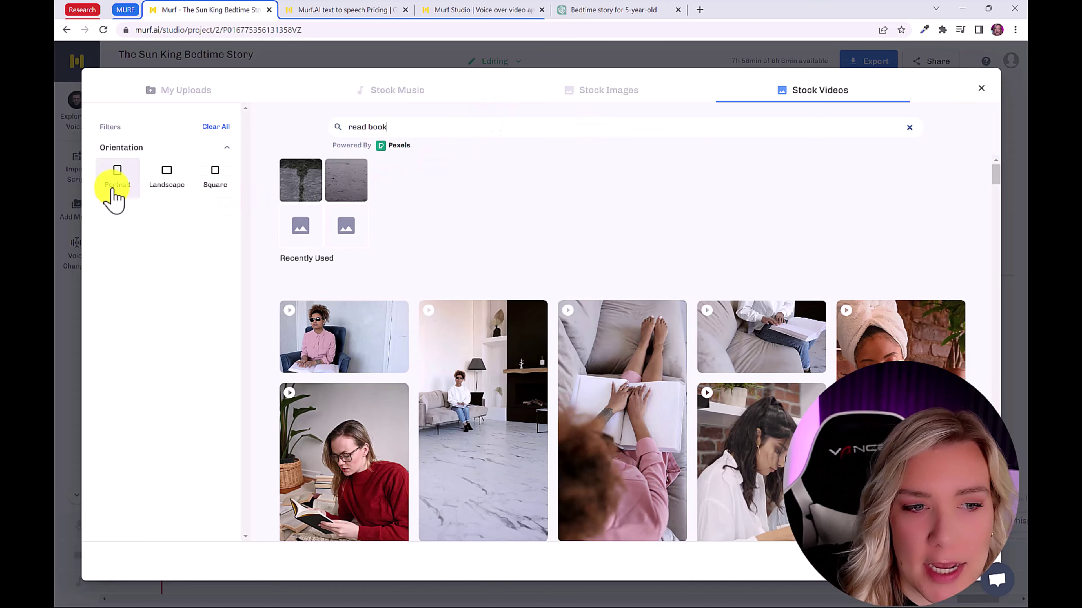
Add the landscape bedtime reading clip to the video track and trim its end shorter
click(178, 192)
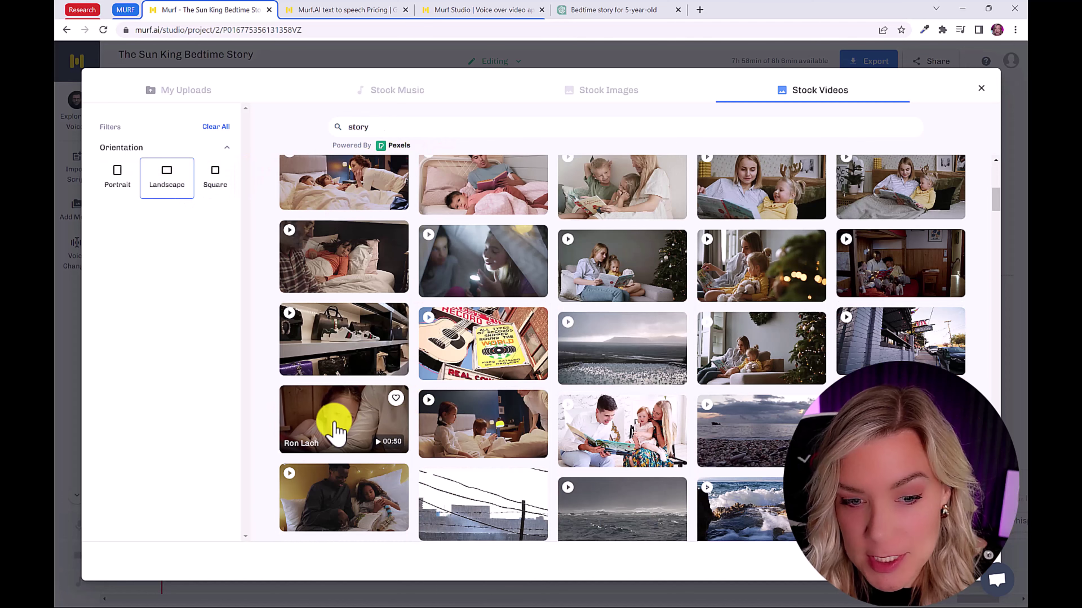
click(334, 431)
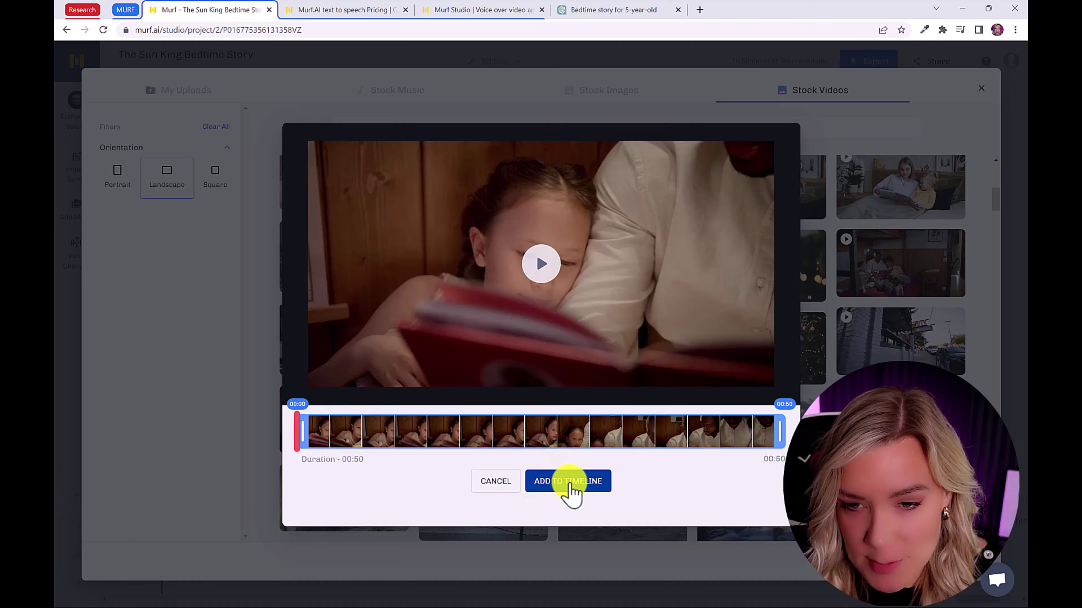
click(570, 484)
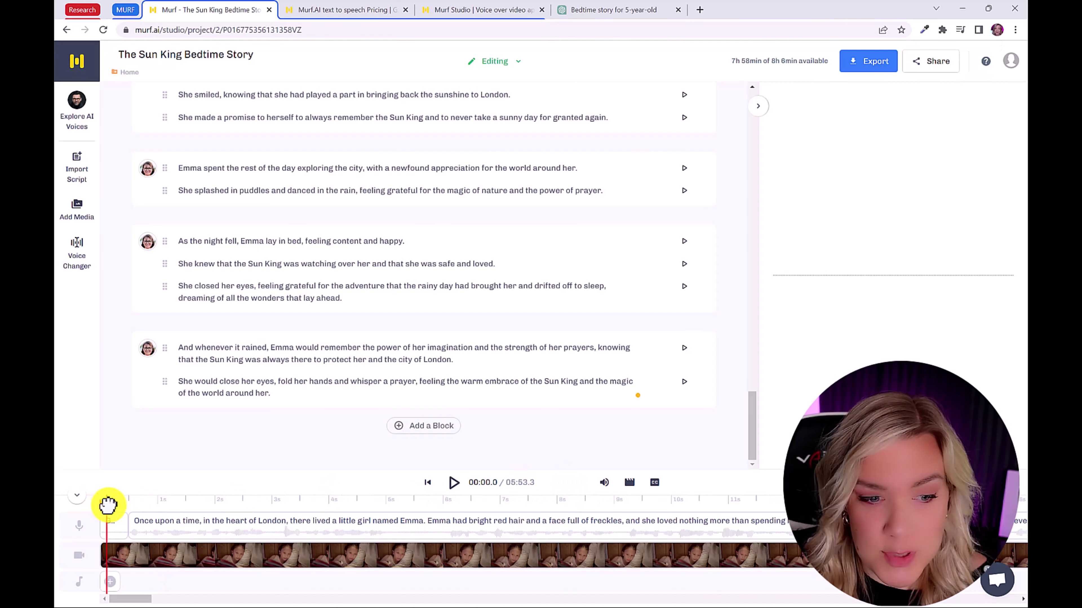
drag(118, 503, 526, 503)
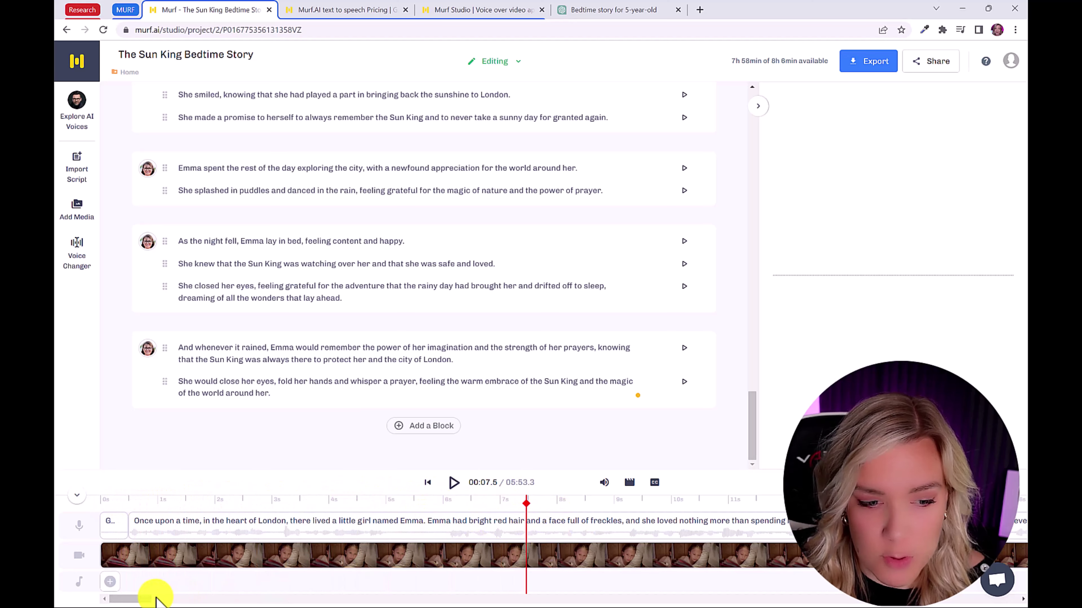
drag(149, 598, 846, 599)
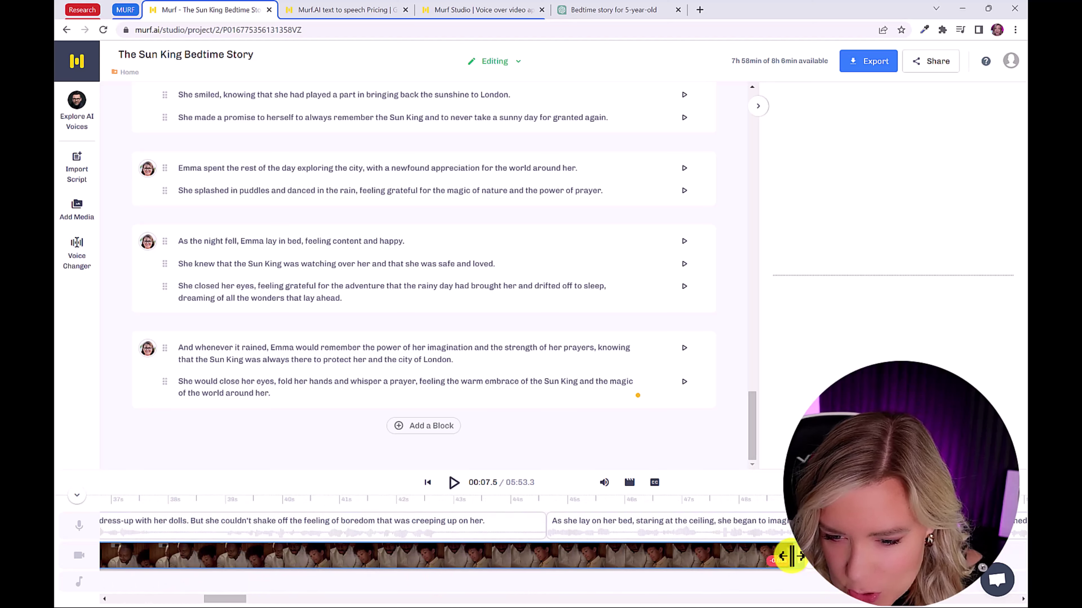
drag(791, 556, 405, 563)
Search stock videos for rain and add the rain-on-water clip trimmed to 14 seconds
click(373, 563)
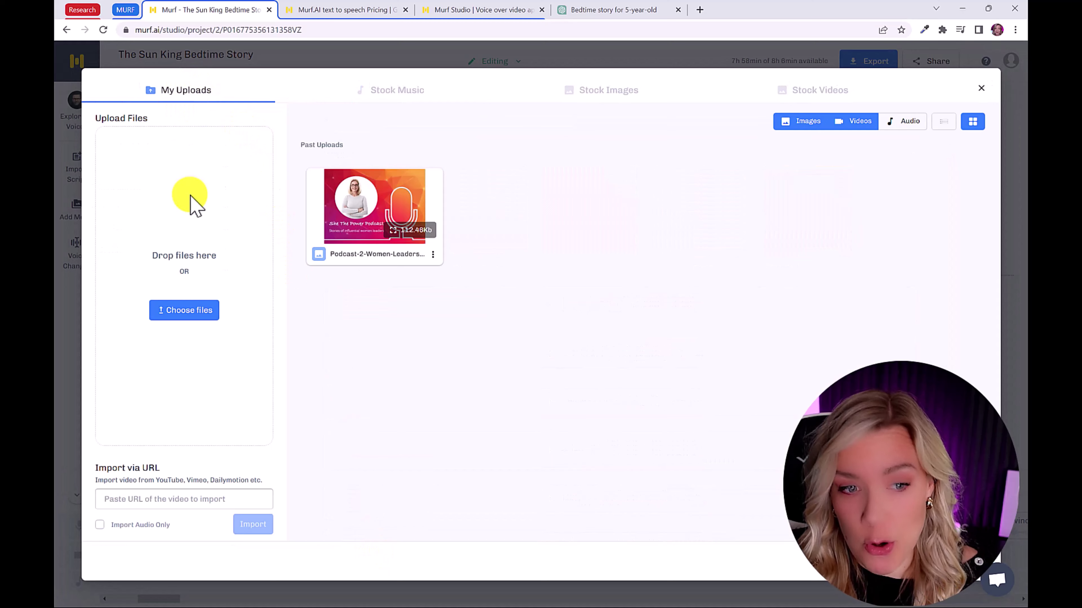
click(637, 99)
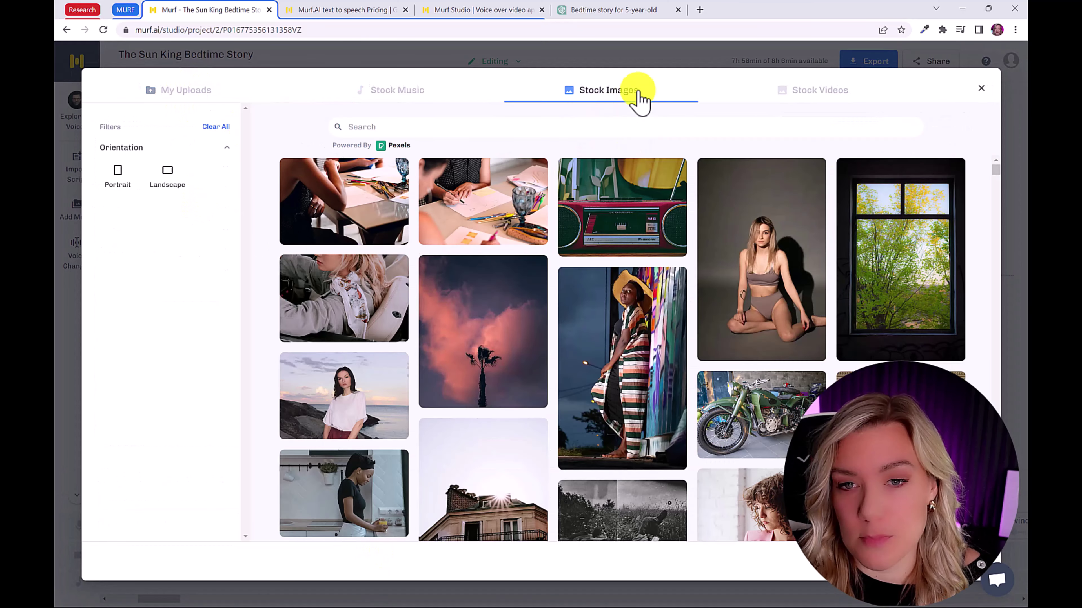
click(785, 100)
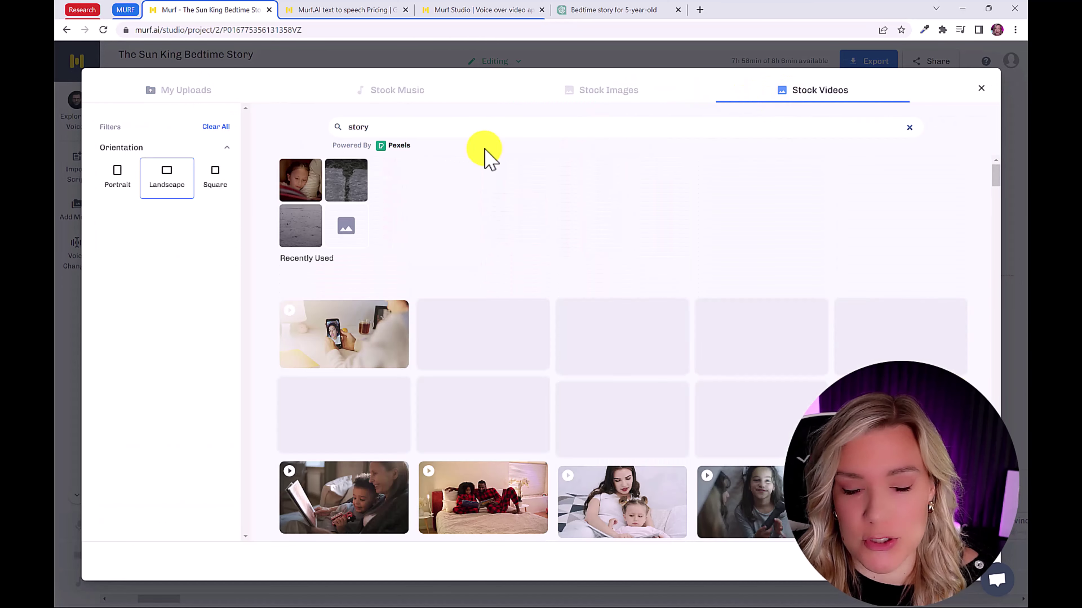
triple_click(428, 127)
text(rainy)
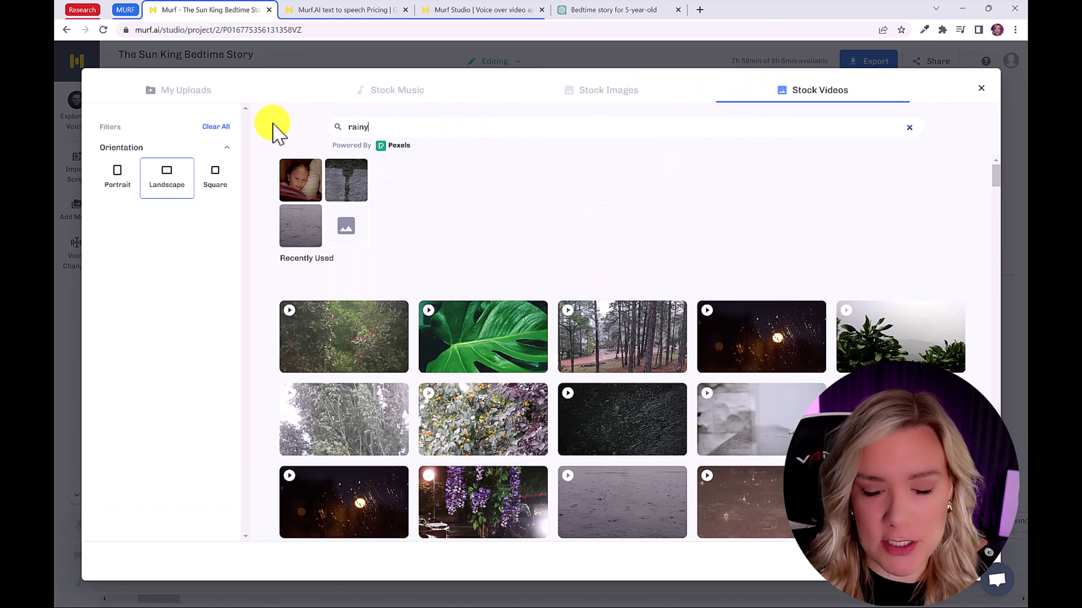
click(635, 472)
drag(662, 434, 544, 434)
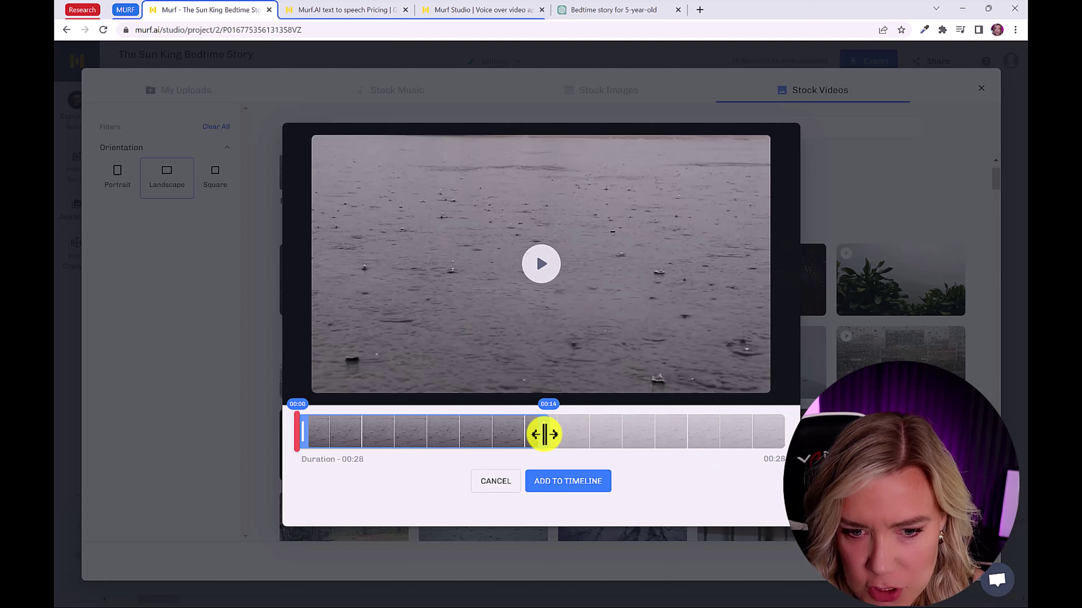
click(570, 481)
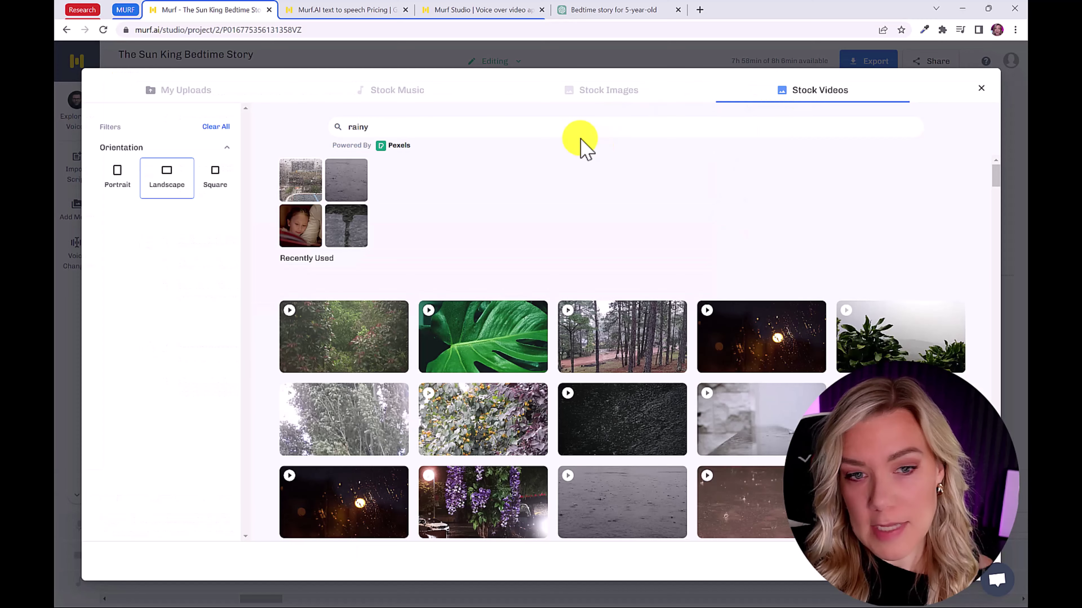
Replace the search term with 'storm', then close the stock video library
drag(374, 126, 311, 124)
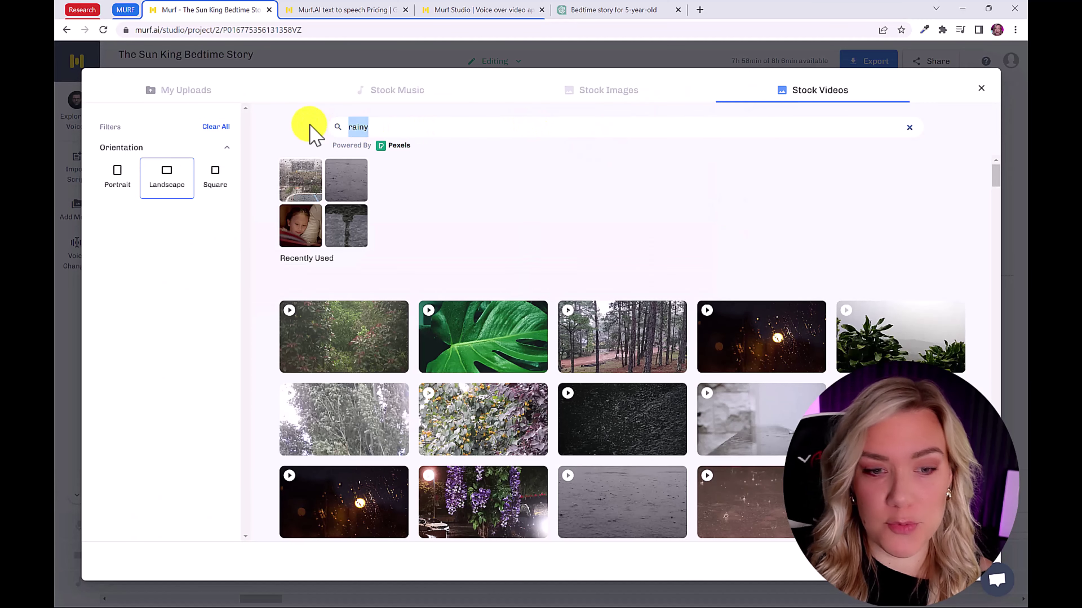
text(stormy)
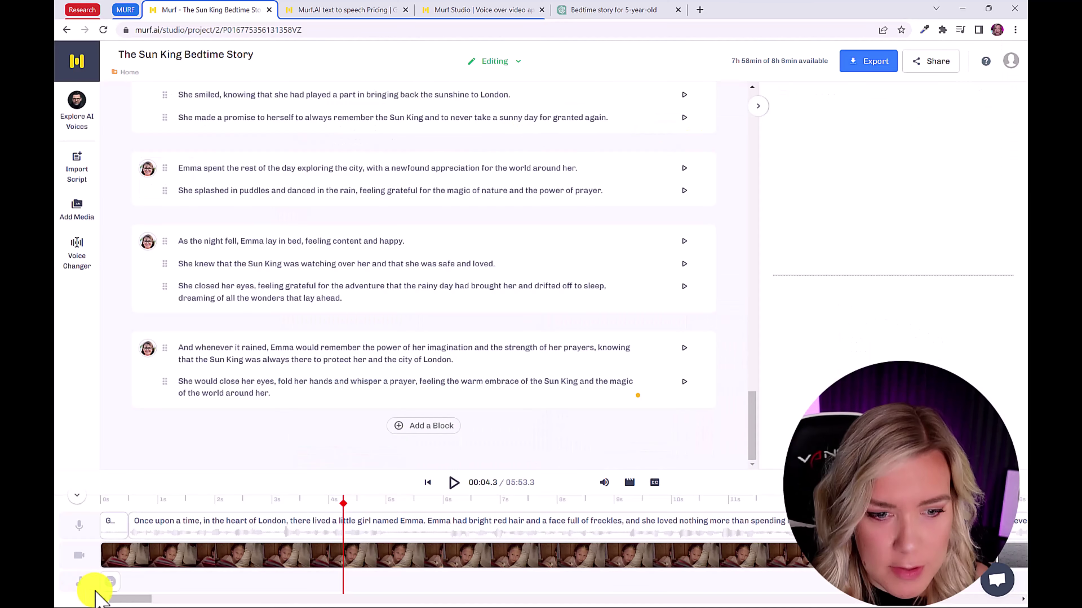
click(92, 587)
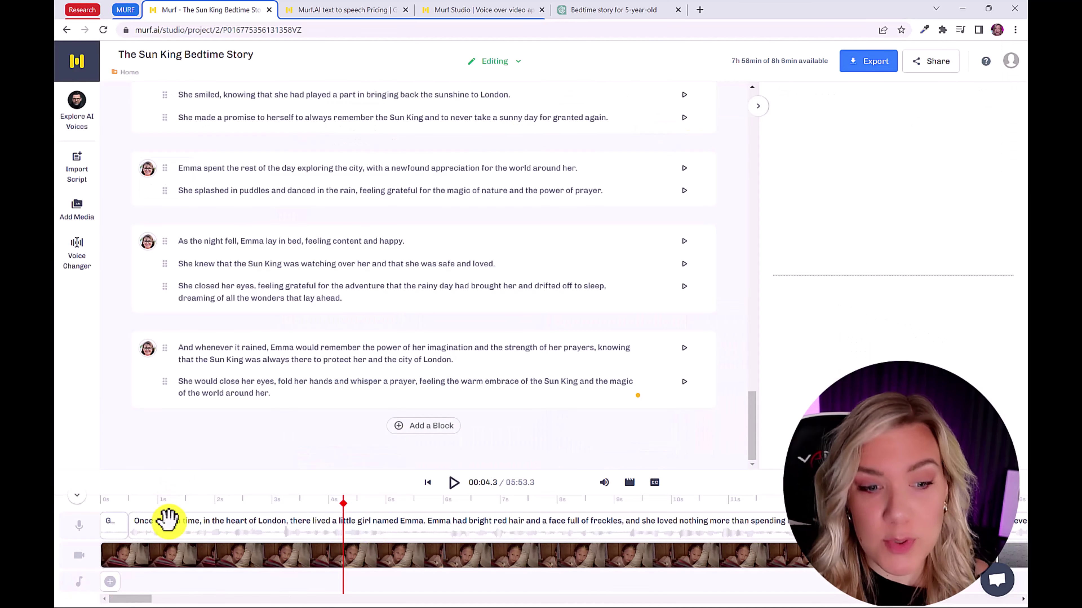
Add the stock music track Love Frequency to the timeline as background music
click(111, 584)
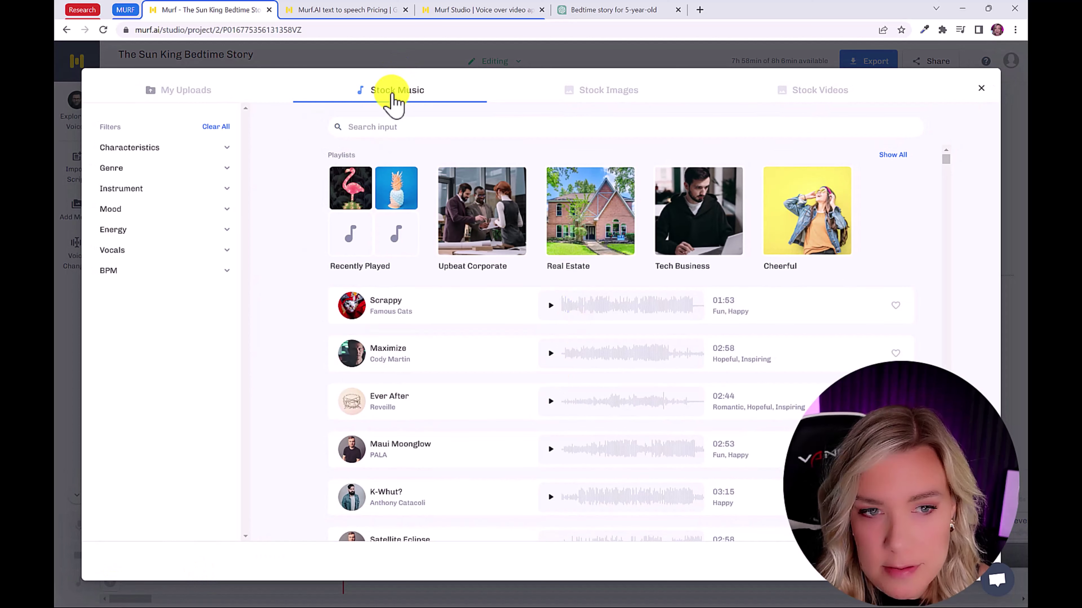
click(132, 170)
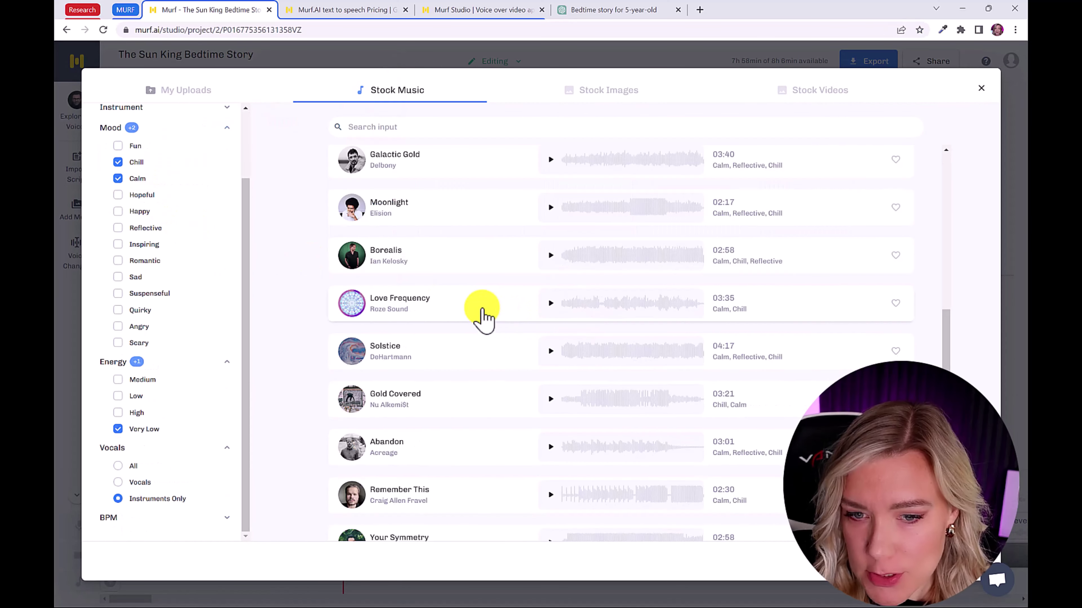
click(460, 314)
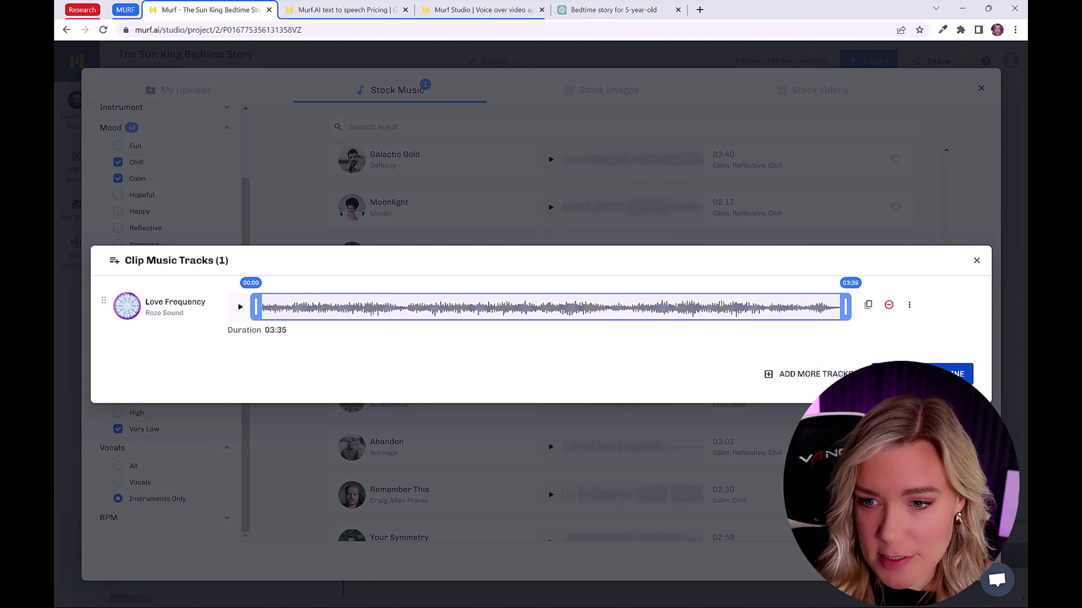
click(915, 374)
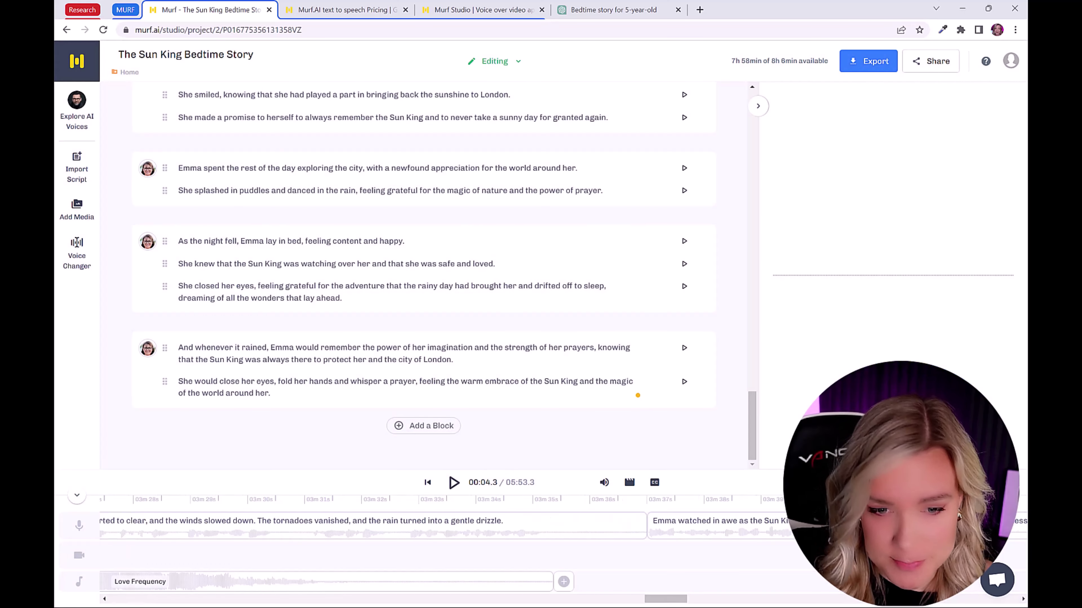
click(605, 483)
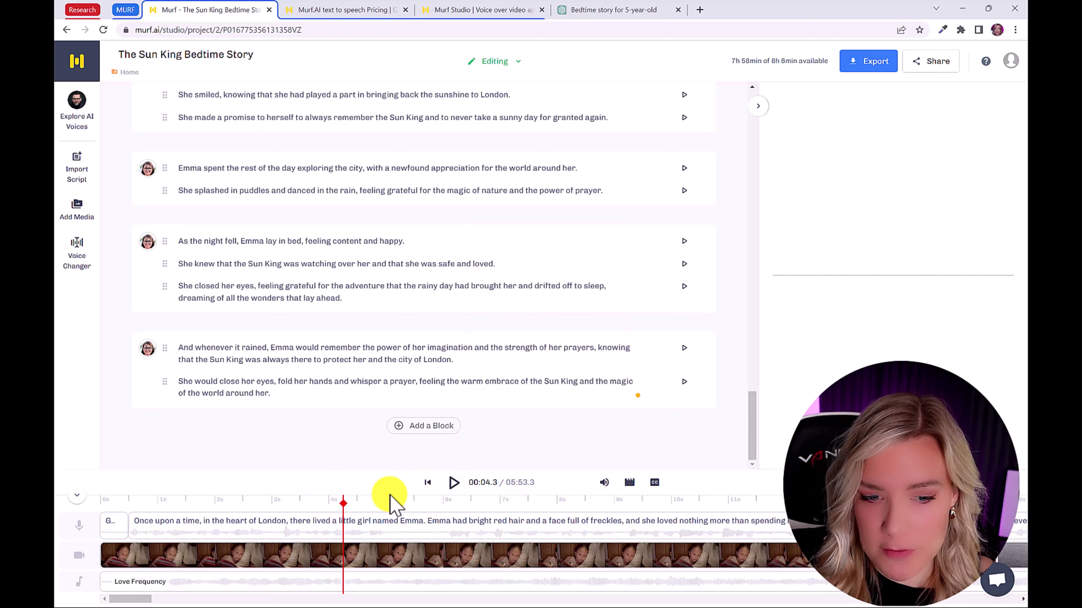
click(454, 485)
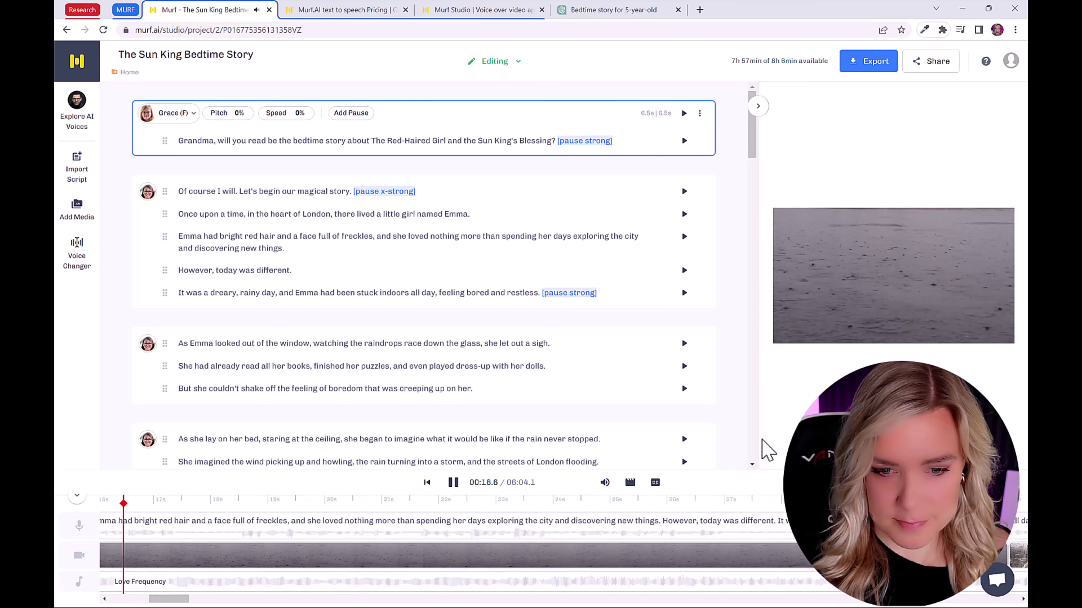
click(453, 483)
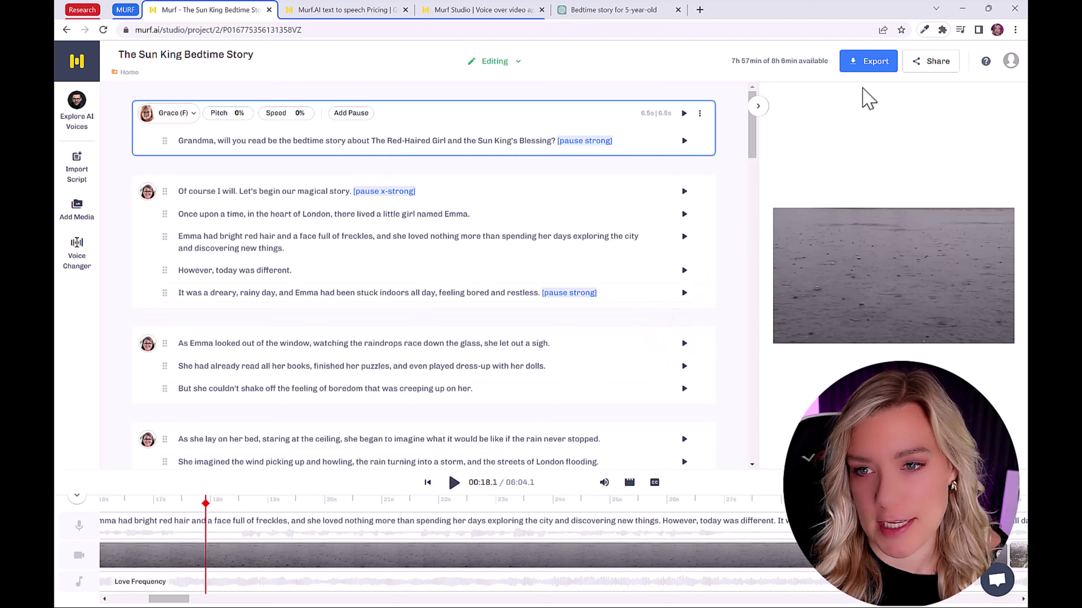
Export as an .MP4 video with subtitles and YouTube codes included, and start the download
click(863, 68)
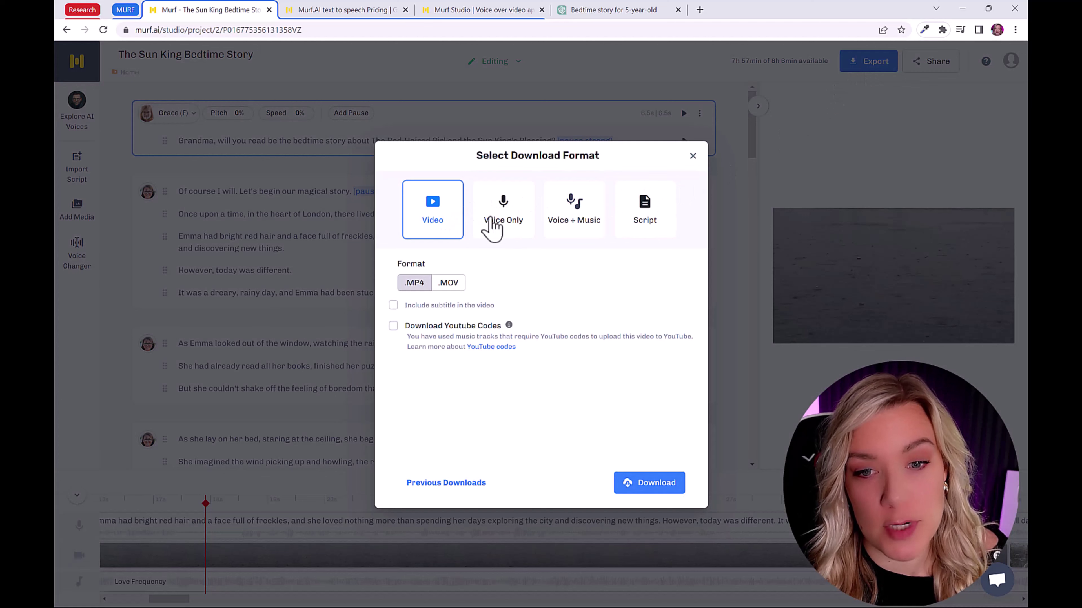
click(495, 228)
click(570, 234)
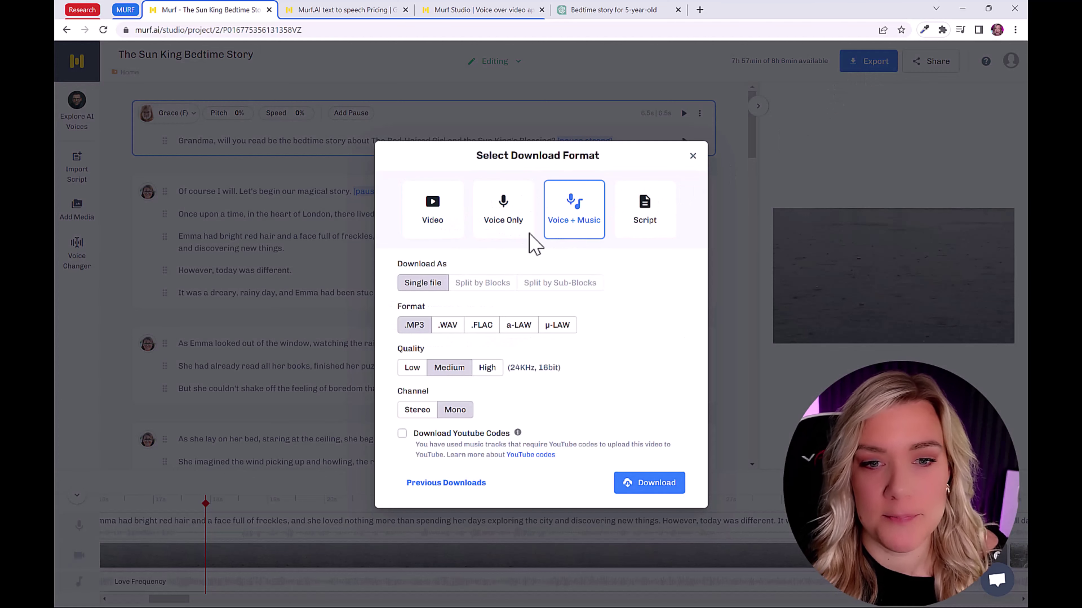
click(461, 241)
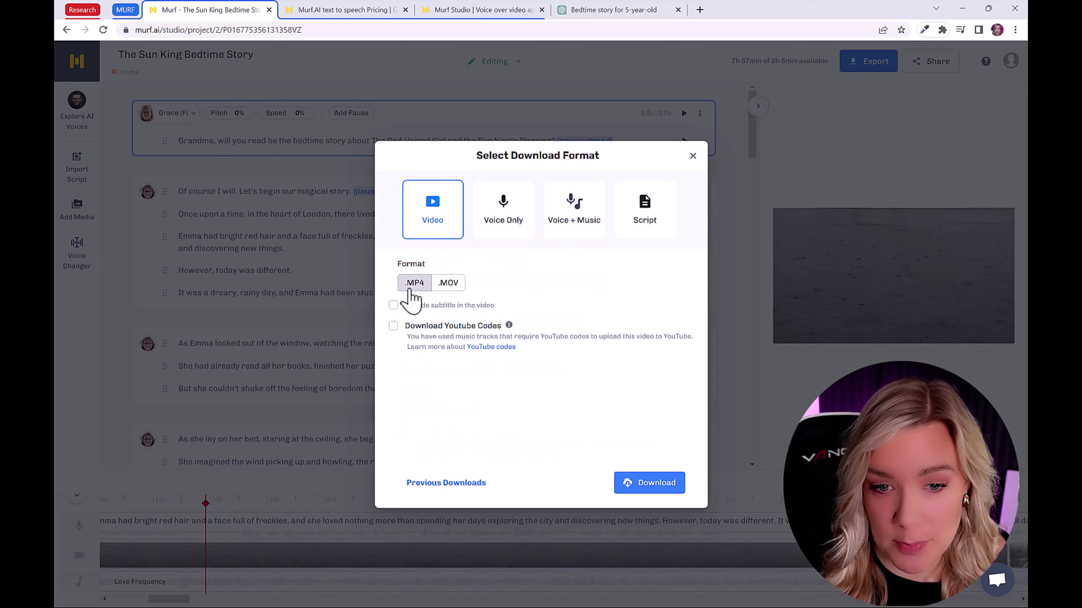
click(393, 305)
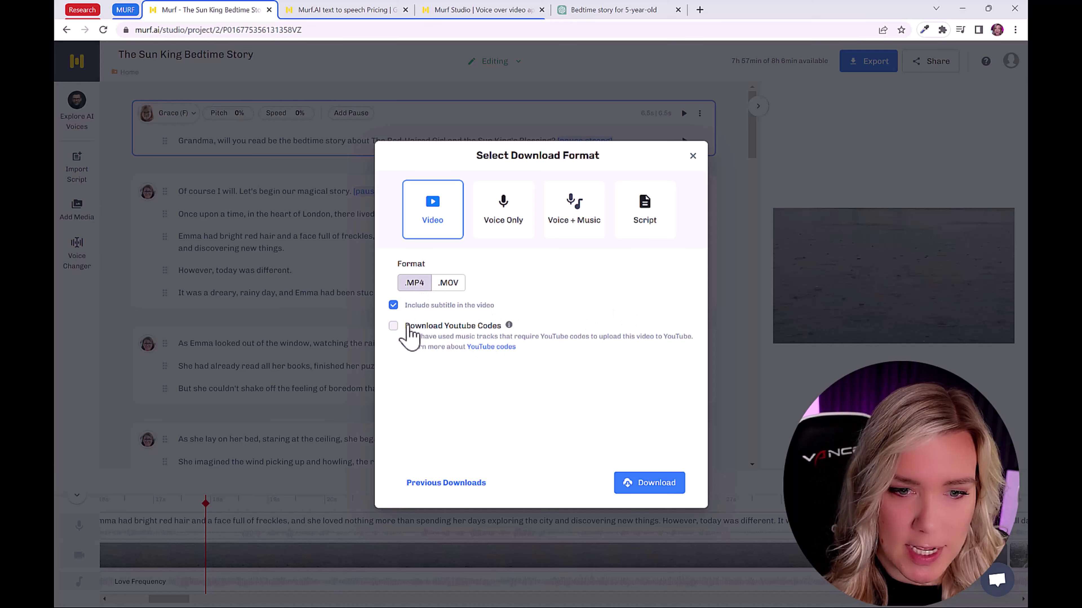
click(392, 326)
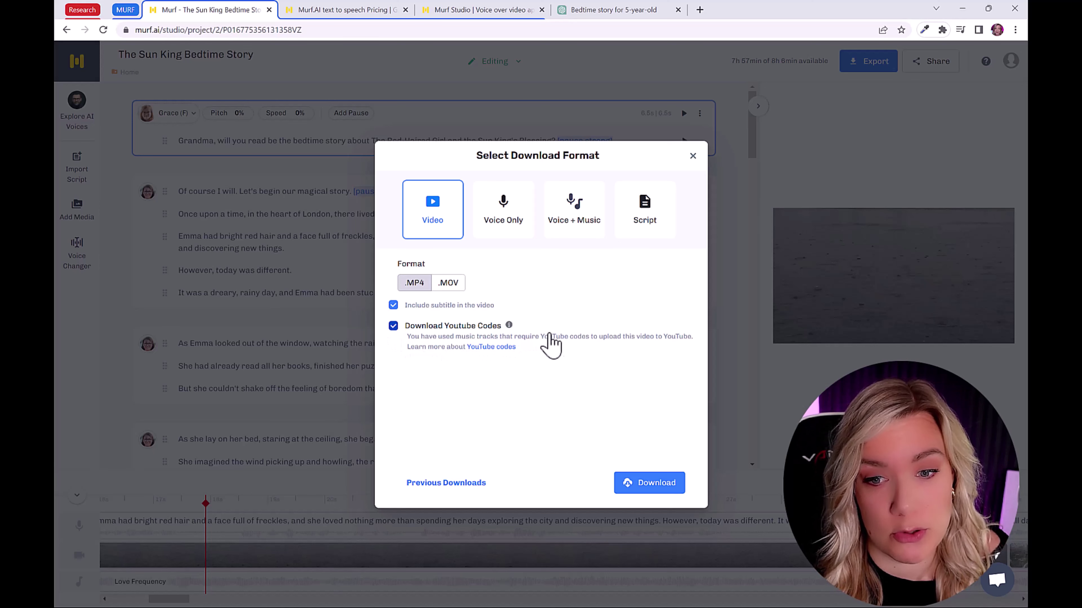
click(491, 346)
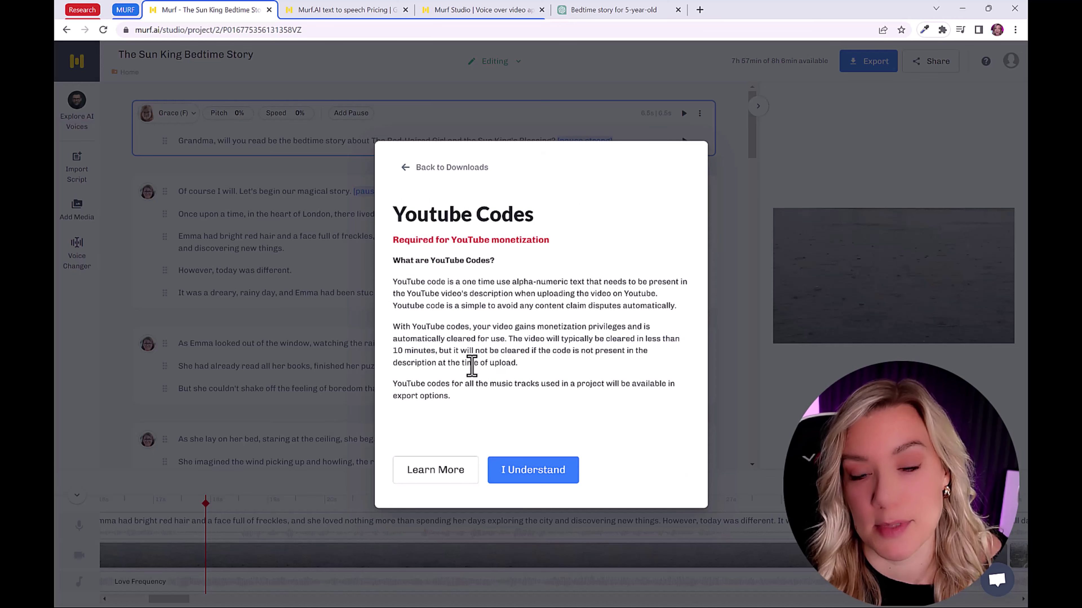
key(Return)
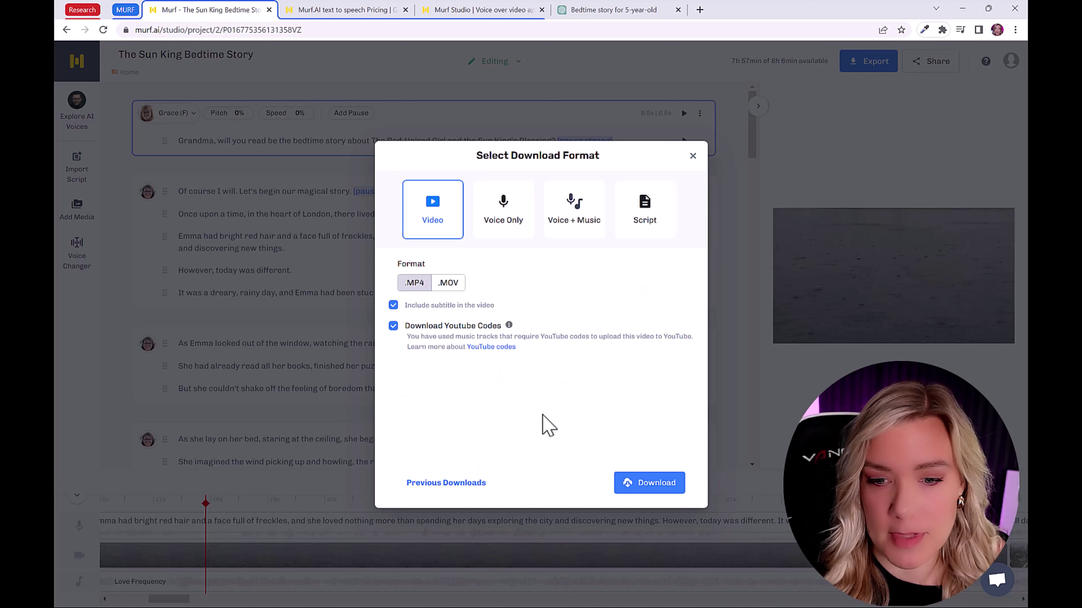
key(Return)
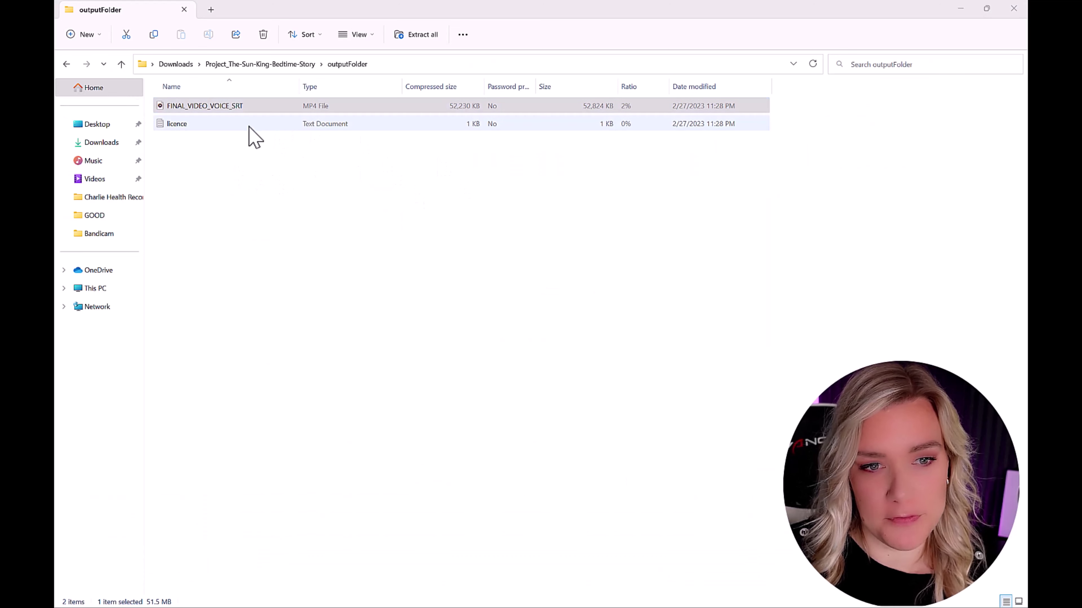
Open the licence text file from the outputFolder in Notepad
double_click(204, 127)
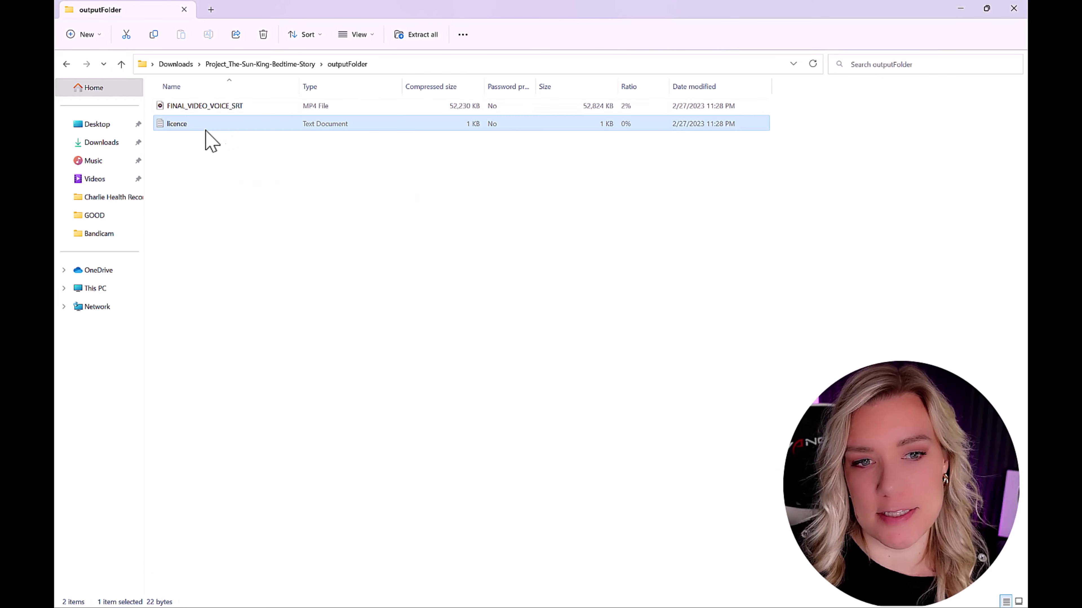